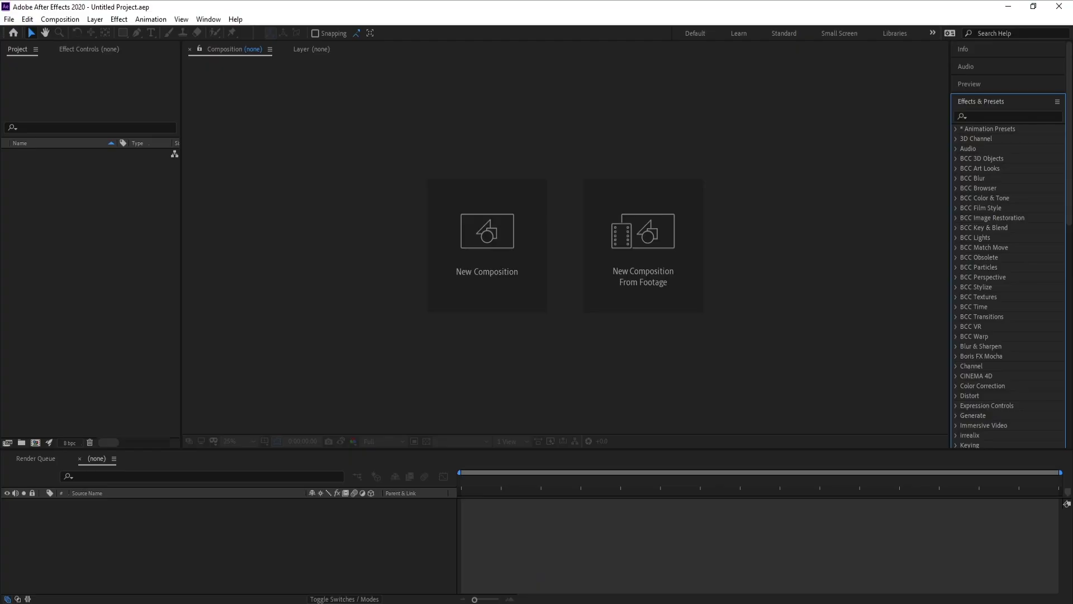
# Create a new 1920×1080, 60 fps composition, Comp 1
pyautogui.click(505, 249)
pyautogui.moveTo(415, 108); pyautogui.dragTo(441, 89)
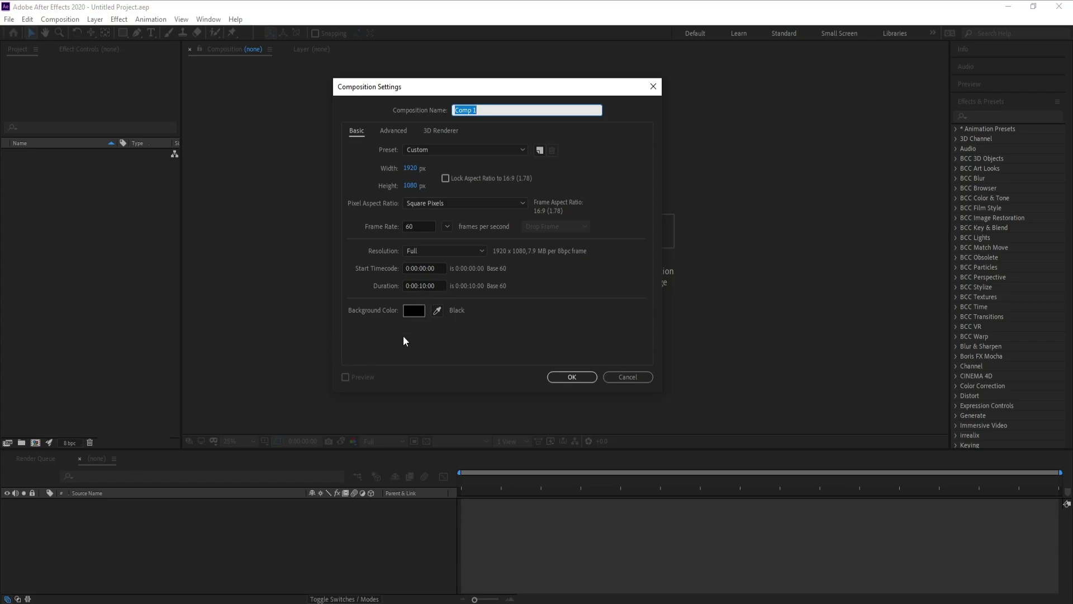
pyautogui.click(576, 378)
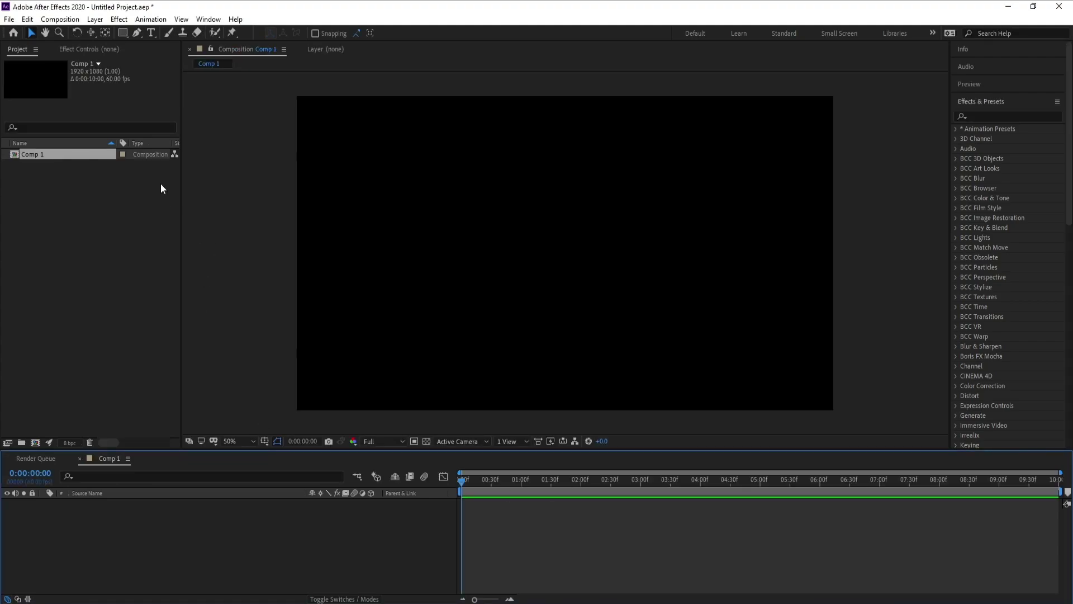
# Add a full-size black solid layer named Maske
pyautogui.click(96, 19)
pyautogui.moveTo(106, 29)
pyautogui.click(279, 45)
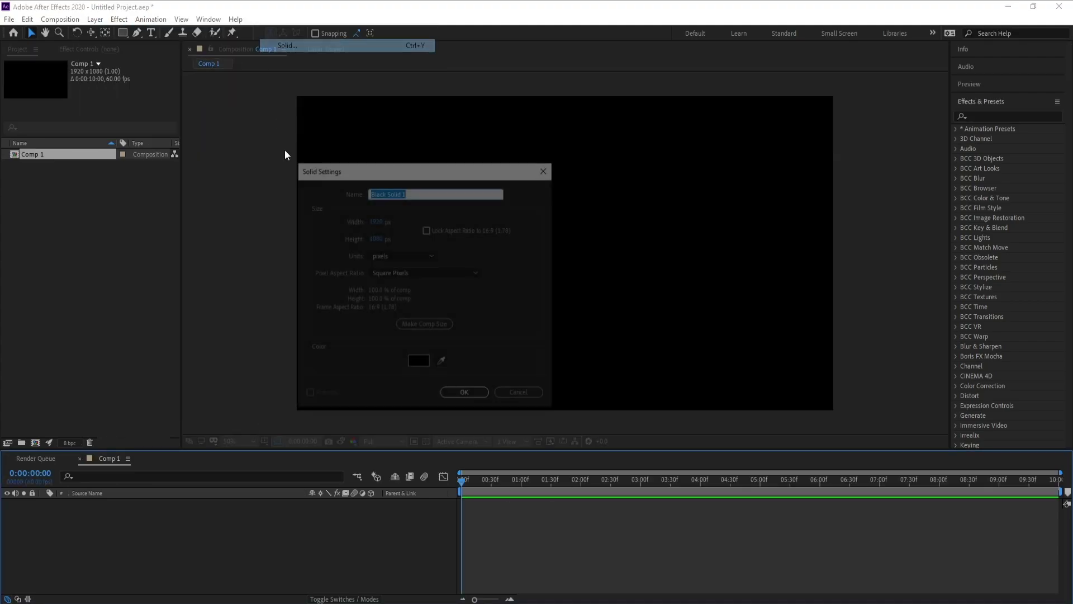
pyautogui.write('Ma')
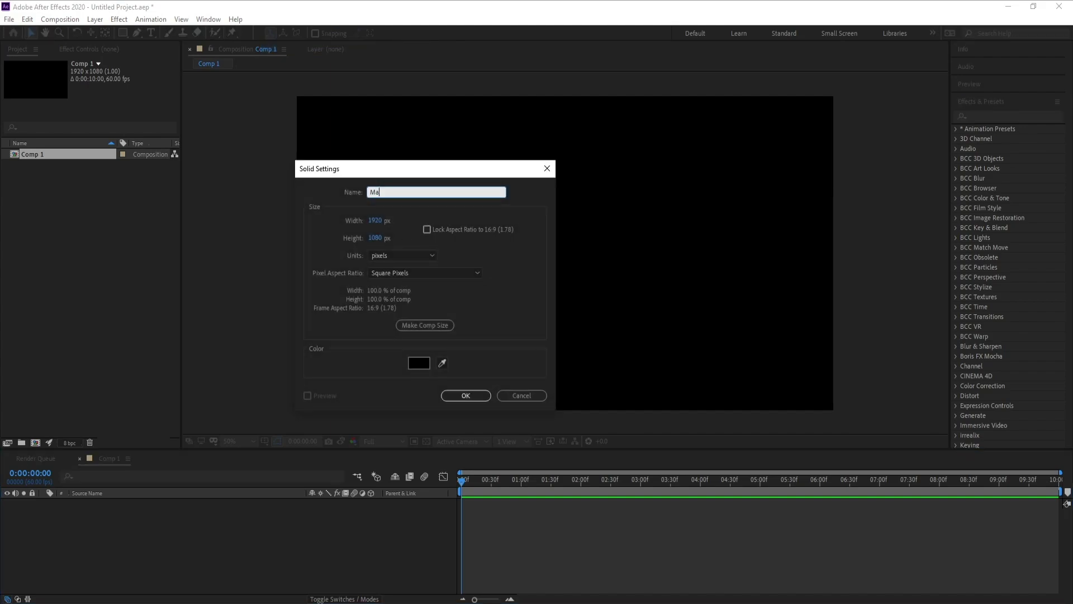
pyautogui.write('ske')
pyautogui.press('Return')
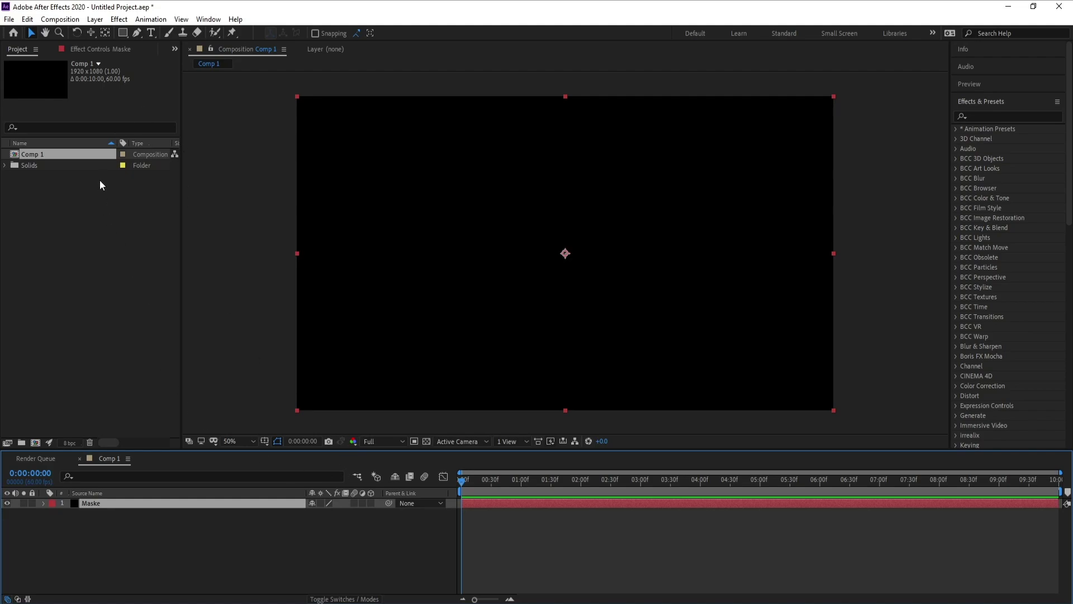
# Switch to the Pen tool and turn on the title/action safe guides
pyautogui.click(137, 34)
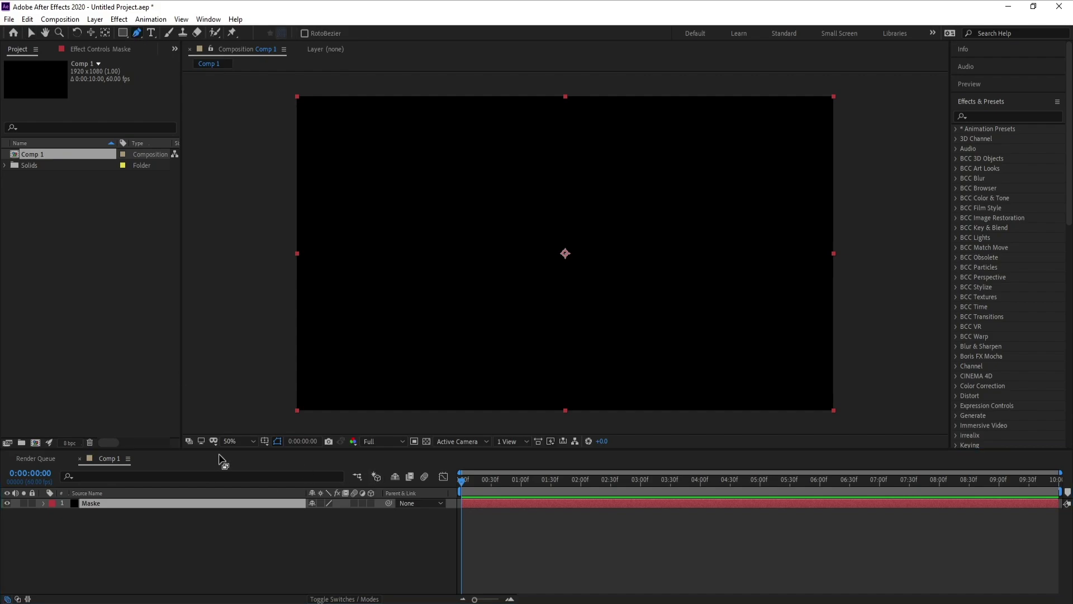
pyautogui.click(263, 441)
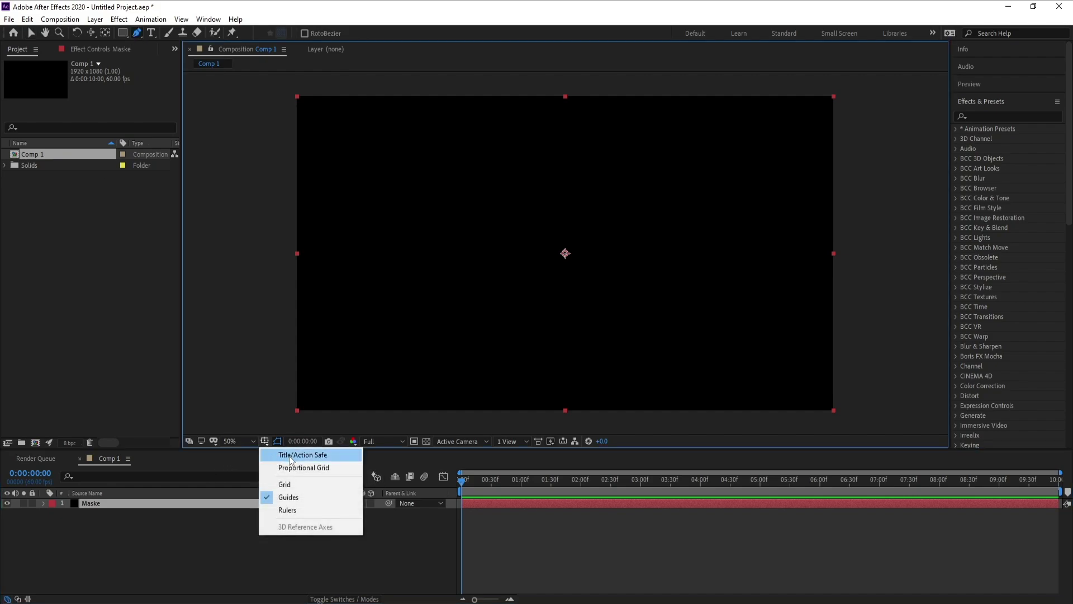
pyautogui.click(290, 460)
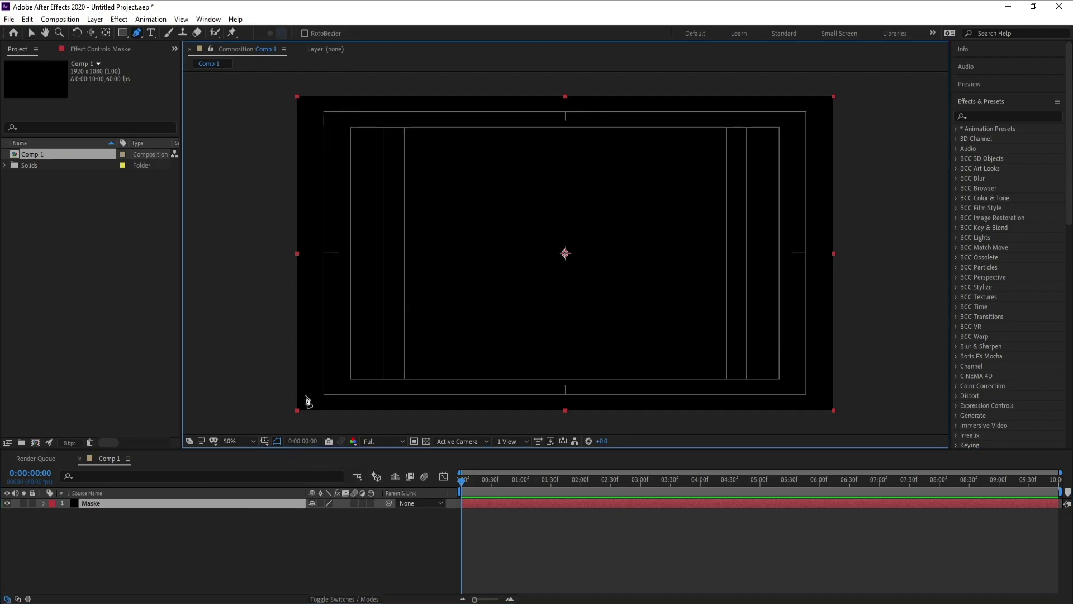
# Draw a closed triangle mask: lower left, apex at top centre, lower right
pyautogui.click(405, 380)
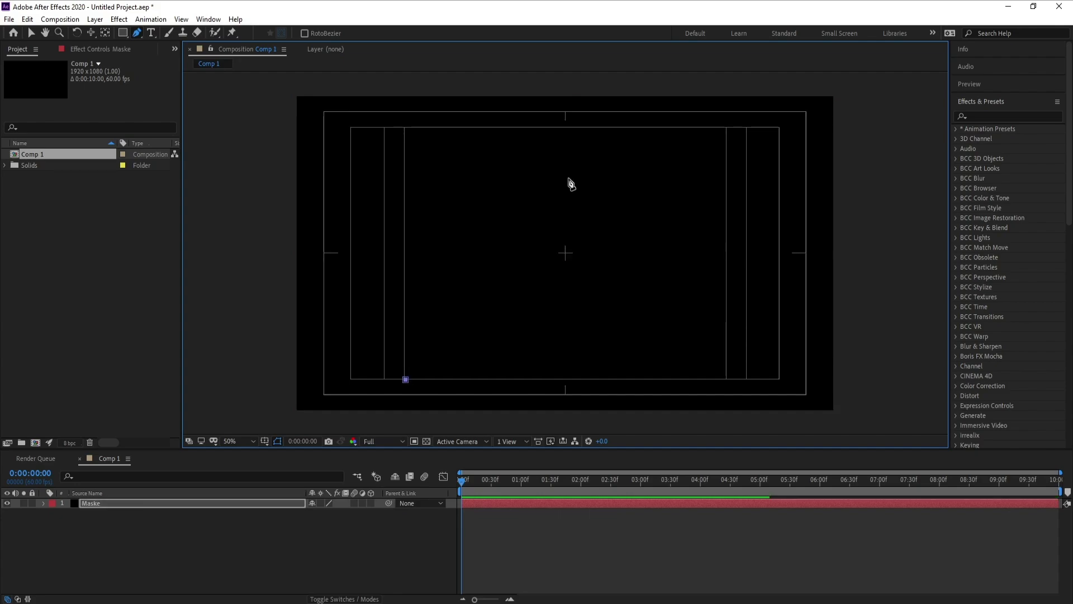
pyautogui.click(565, 132)
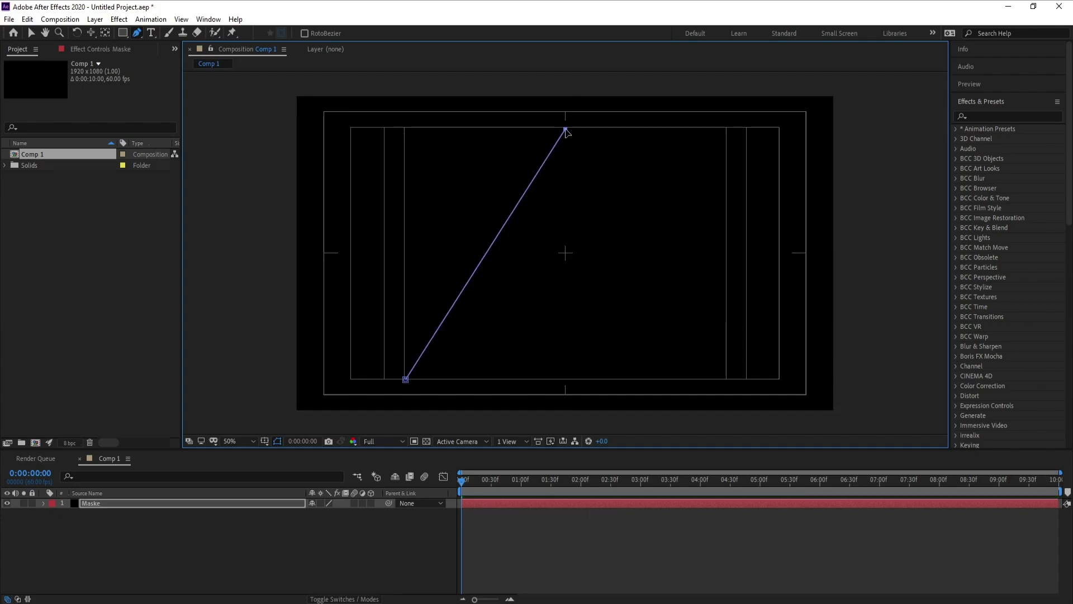
pyautogui.click(727, 379)
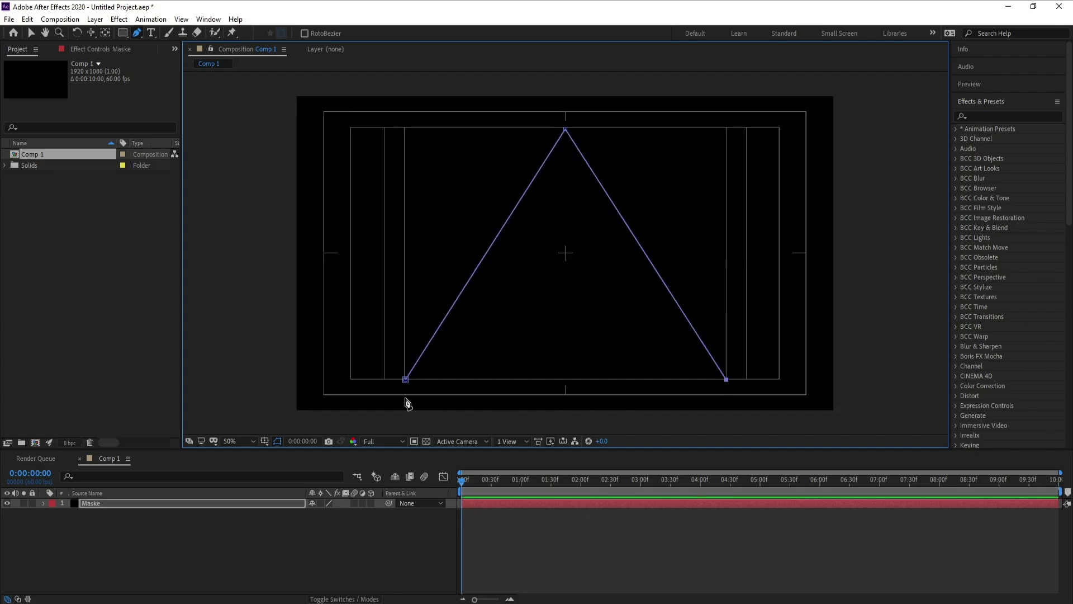
pyautogui.click(405, 379)
# Hide the title/action safe guides and select the Maske layer
pyautogui.click(270, 446)
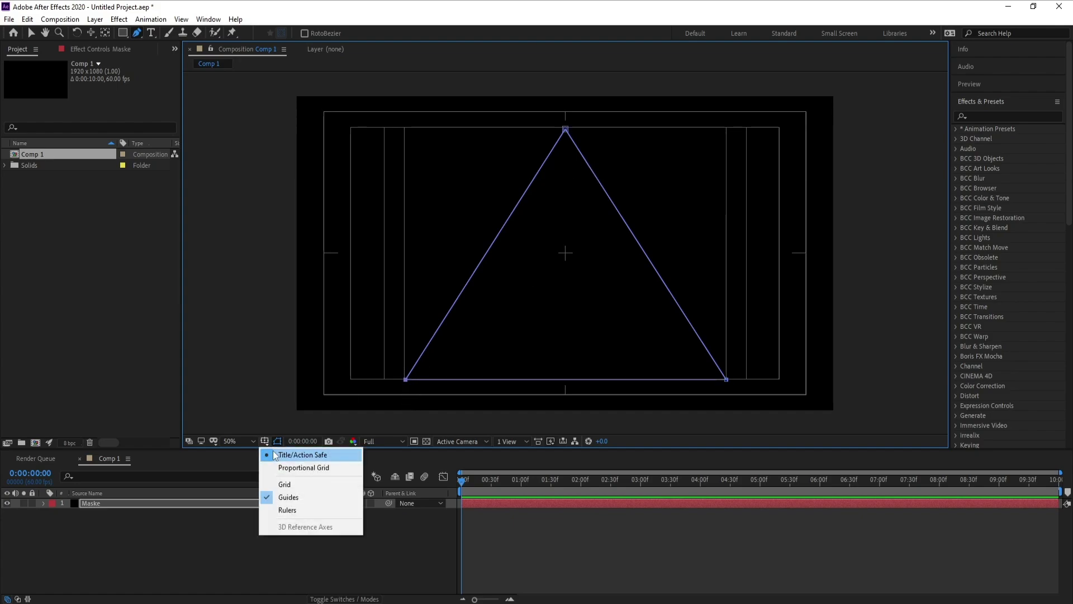
pyautogui.click(277, 452)
pyautogui.click(96, 505)
# Add a new solid layer named Stardust
pyautogui.click(95, 19)
pyautogui.moveTo(108, 32)
pyautogui.click(395, 45)
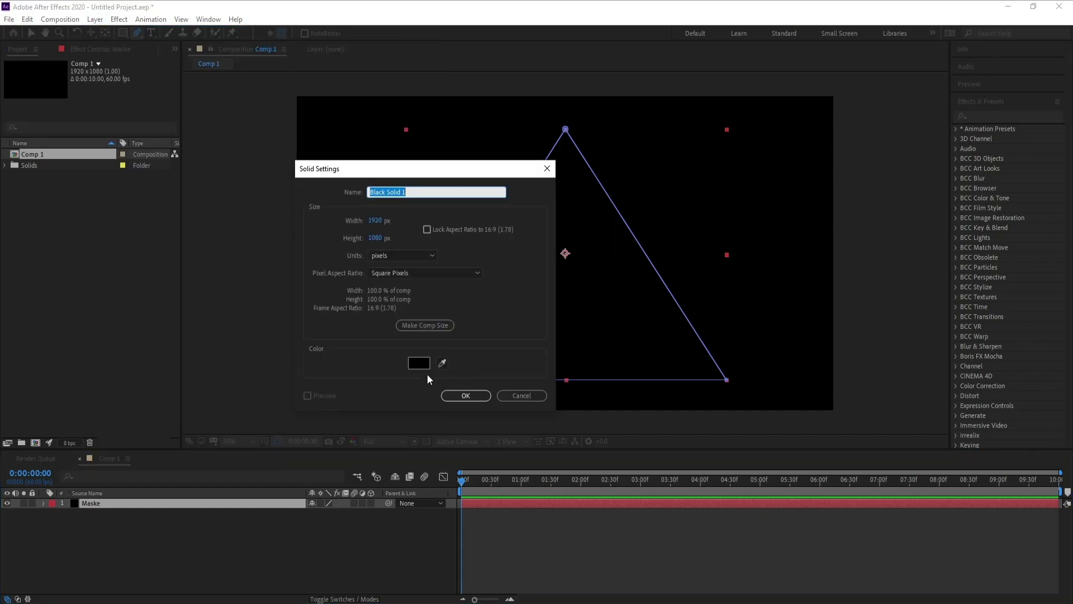
pyautogui.write('Stardust')
pyautogui.press('Return')
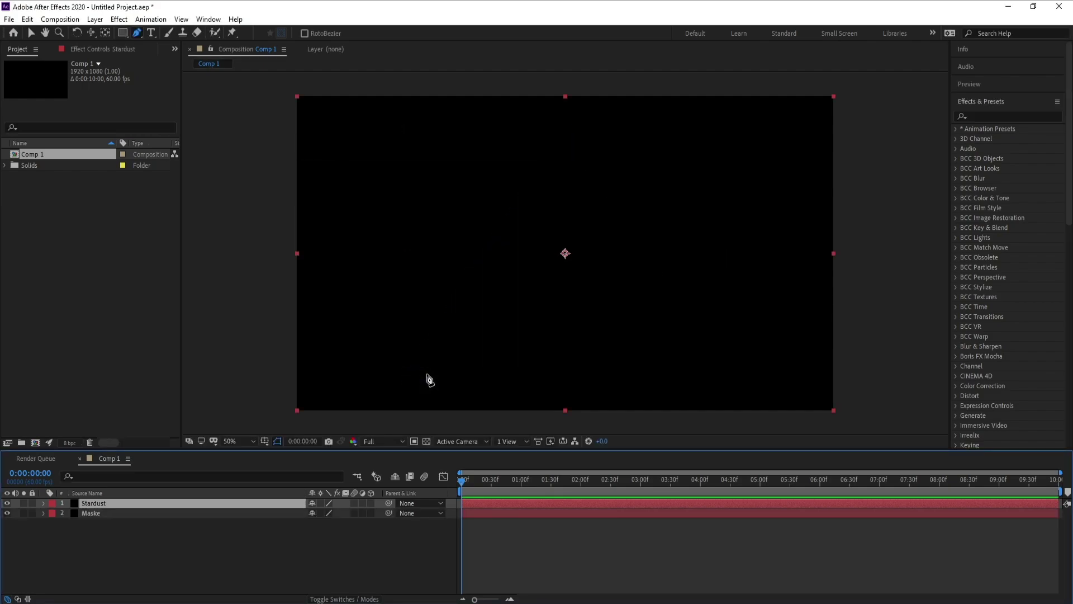
# Find the Stardust effect in Effects & Presets and apply it to the Stardust layer
pyautogui.click(987, 116)
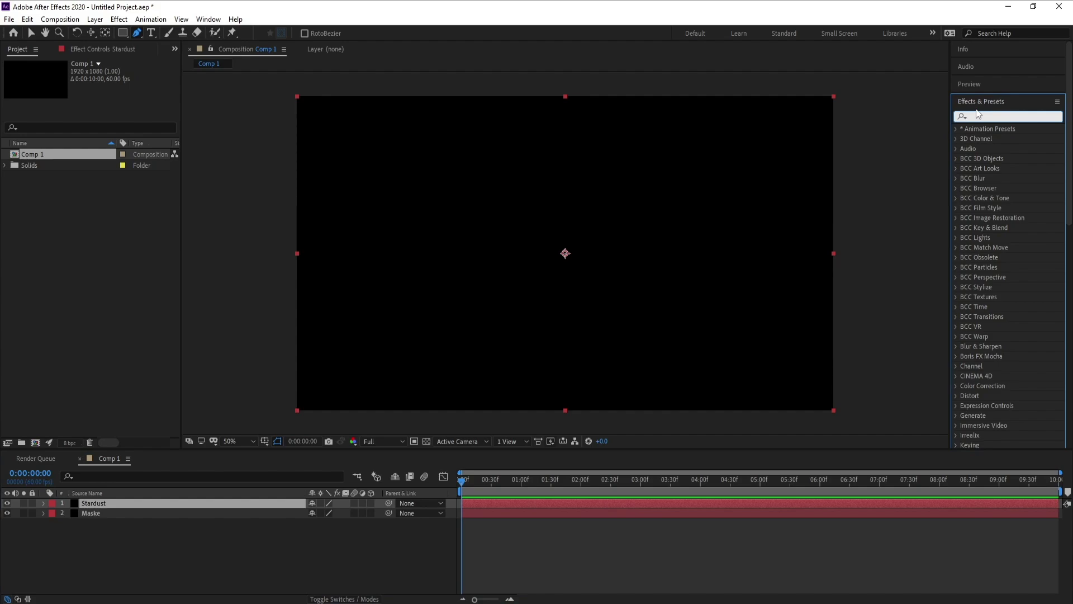
pyautogui.write('st')
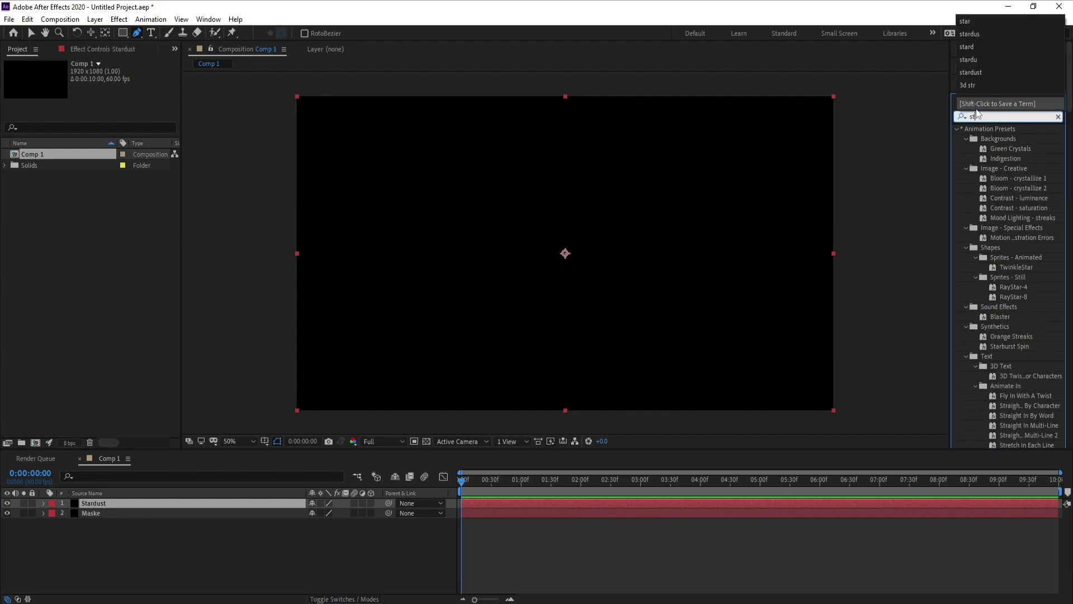
pyautogui.write('arsu')
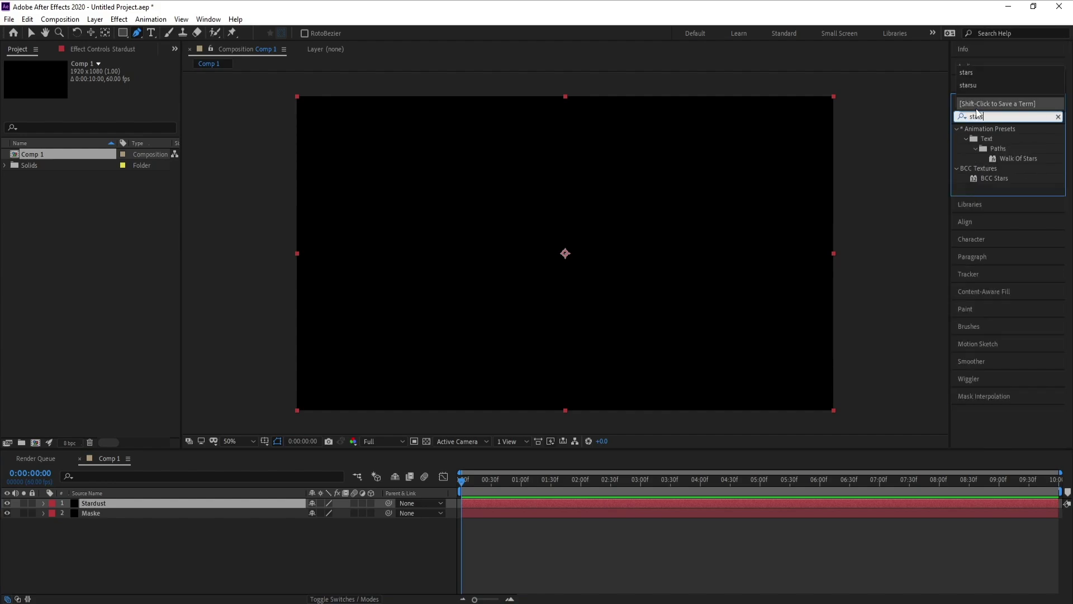
pyautogui.press('BackSpace')
pyautogui.press('BackSpace')
pyautogui.write('du')
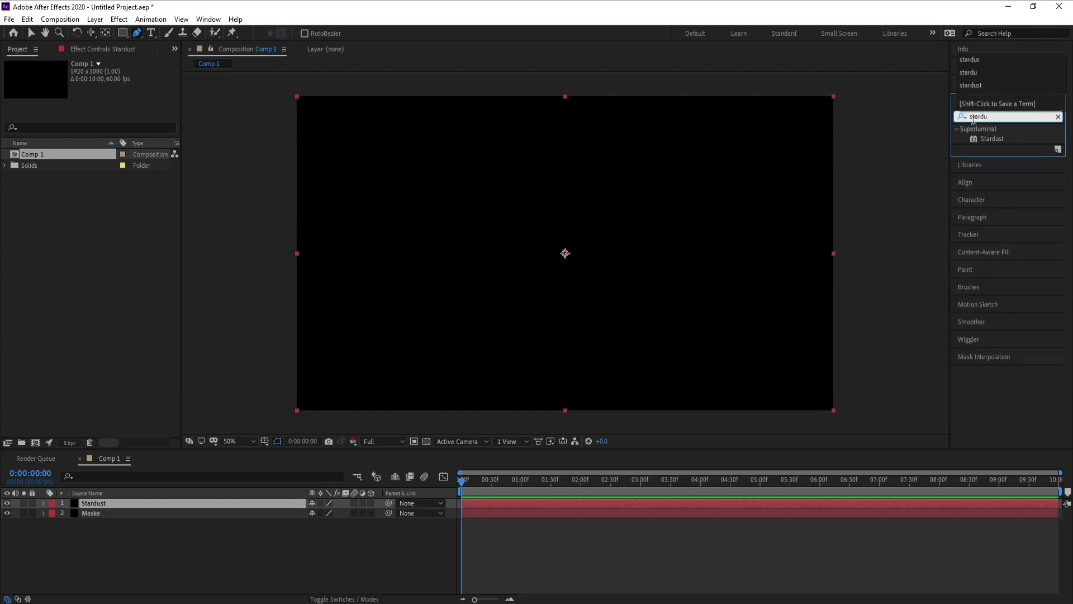
pyautogui.moveTo(981, 138); pyautogui.dragTo(521, 484)
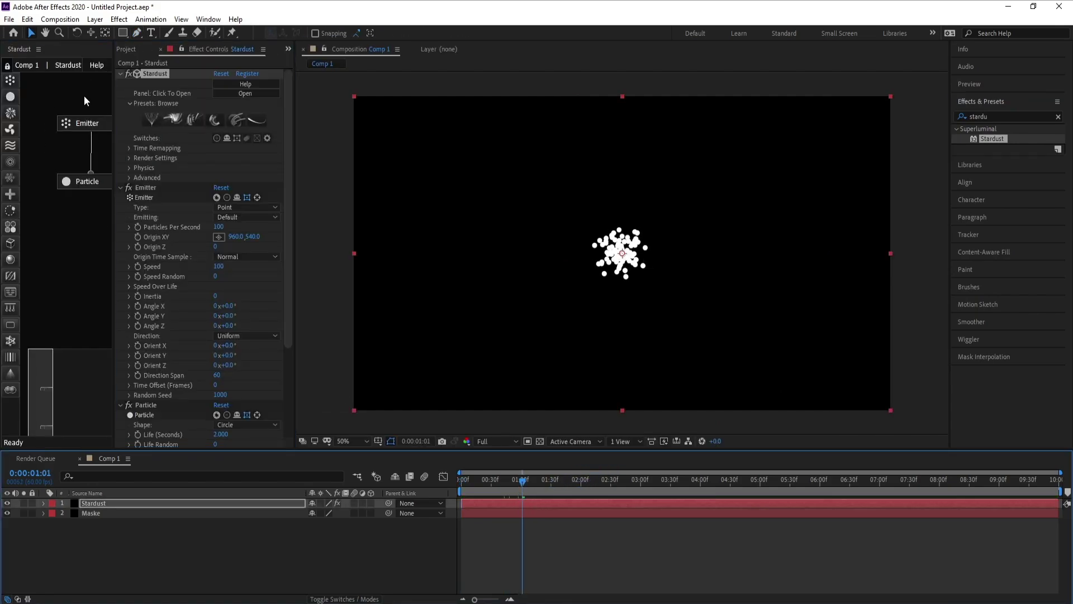
# Set the emitter Type to Text/Mask, Edge Weighted, sourcing layer 2 Maske
pyautogui.click(231, 208)
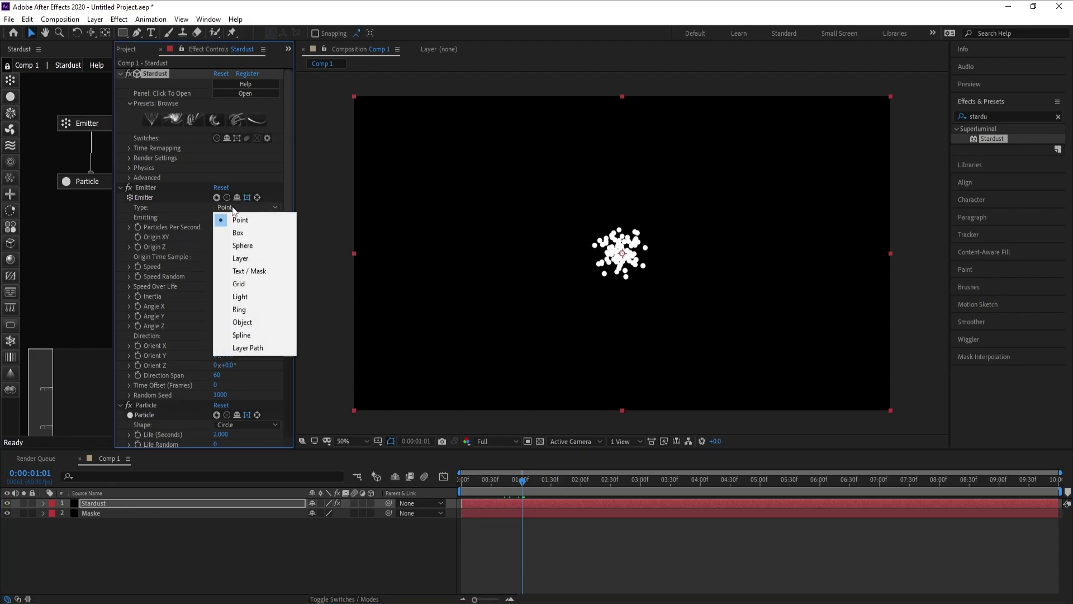
pyautogui.click(265, 272)
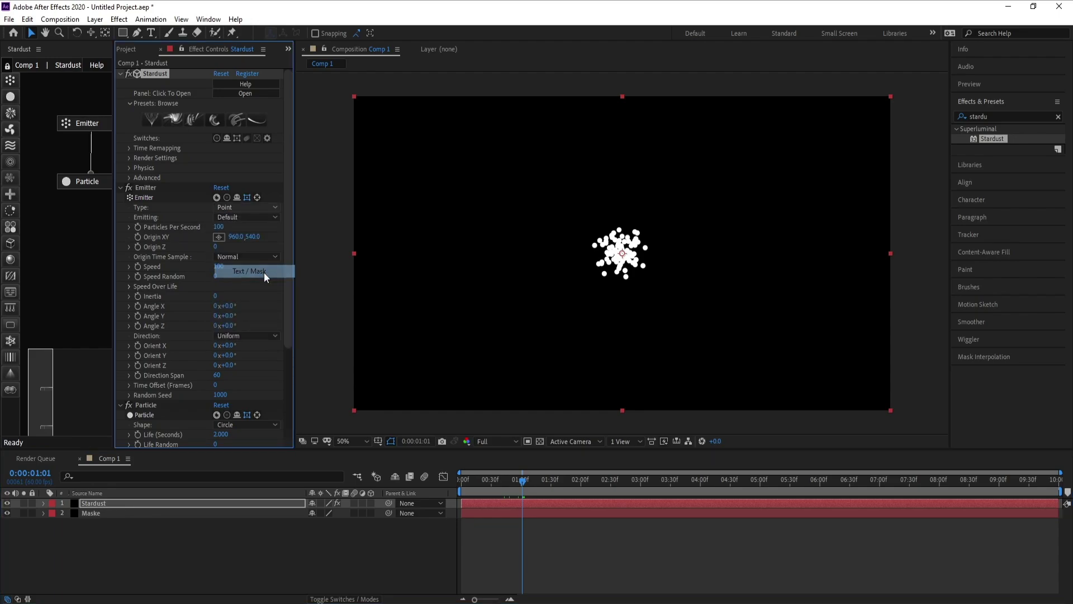
pyautogui.moveTo(291, 226); pyautogui.dragTo(292, 254)
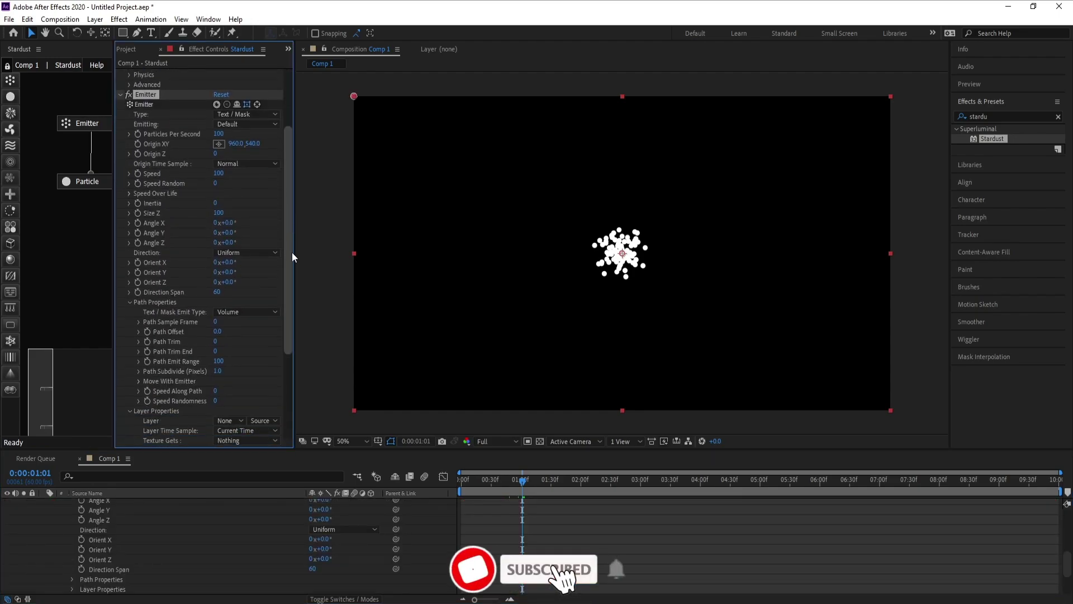
pyautogui.click(241, 290)
pyautogui.click(254, 328)
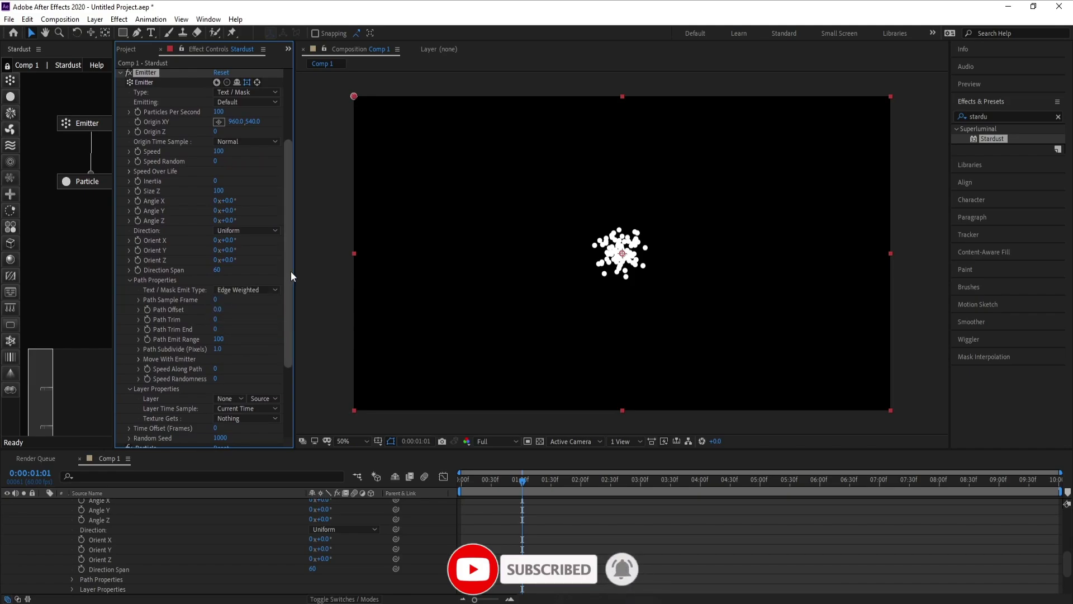
pyautogui.moveTo(291, 271); pyautogui.dragTo(290, 316)
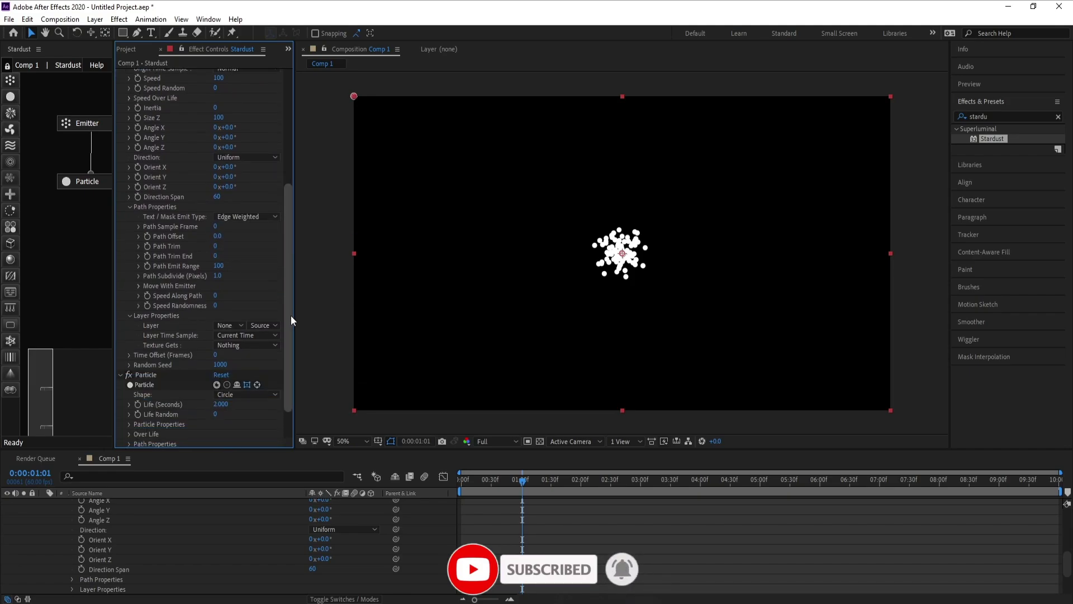
pyautogui.click(236, 325)
pyautogui.click(263, 354)
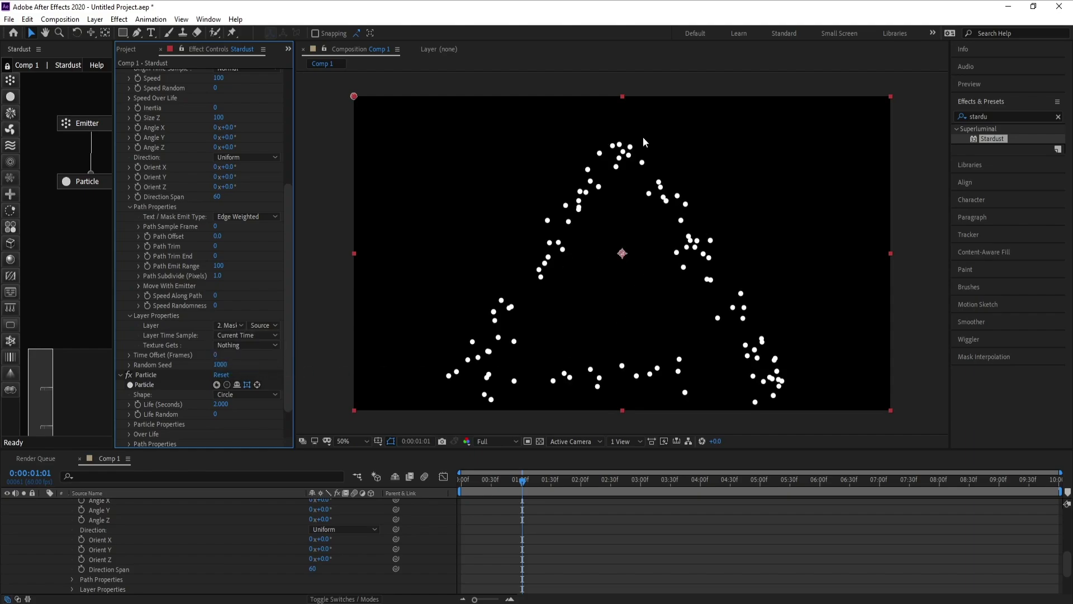
pyautogui.scroll(3, 226, 306)
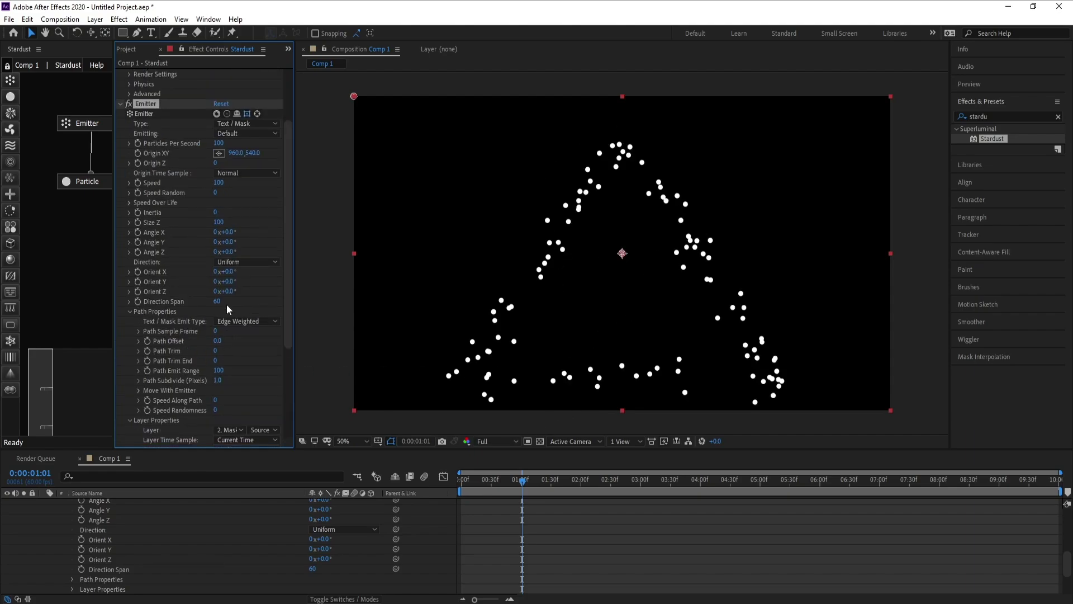
pyautogui.scroll(3, 226, 308)
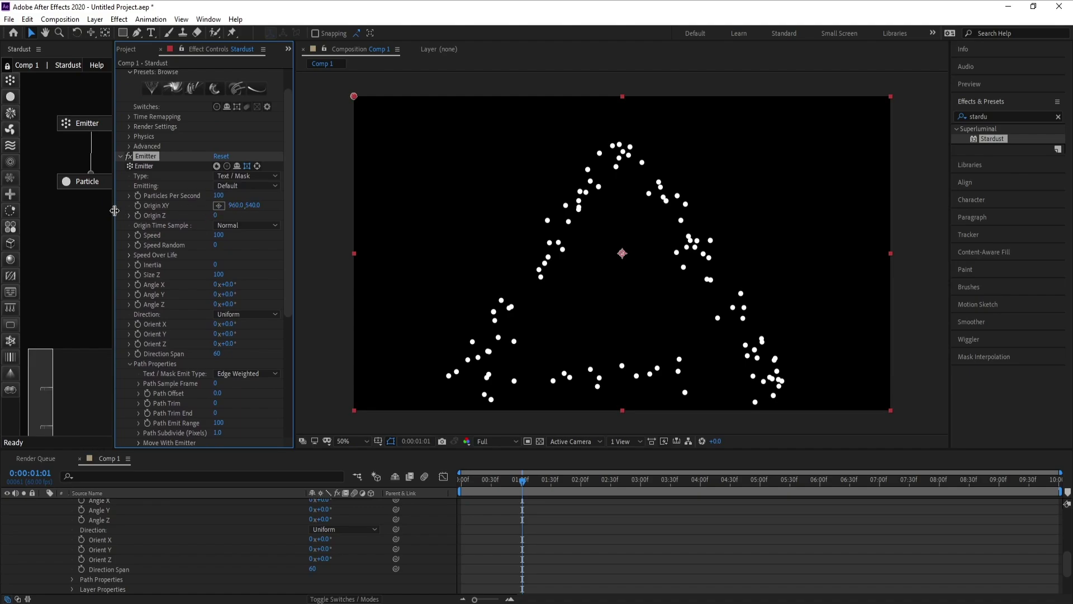
# Set Particles Per Second to 1 and Emitting to Once
pyautogui.click(220, 196)
pyautogui.write('1')
pyautogui.click(237, 185)
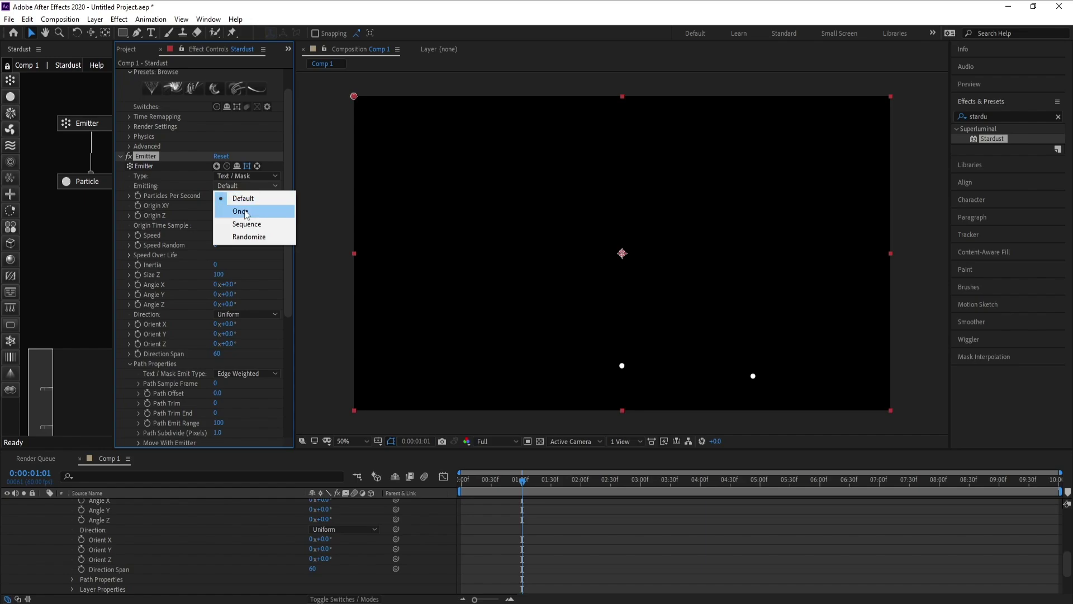
pyautogui.click(243, 211)
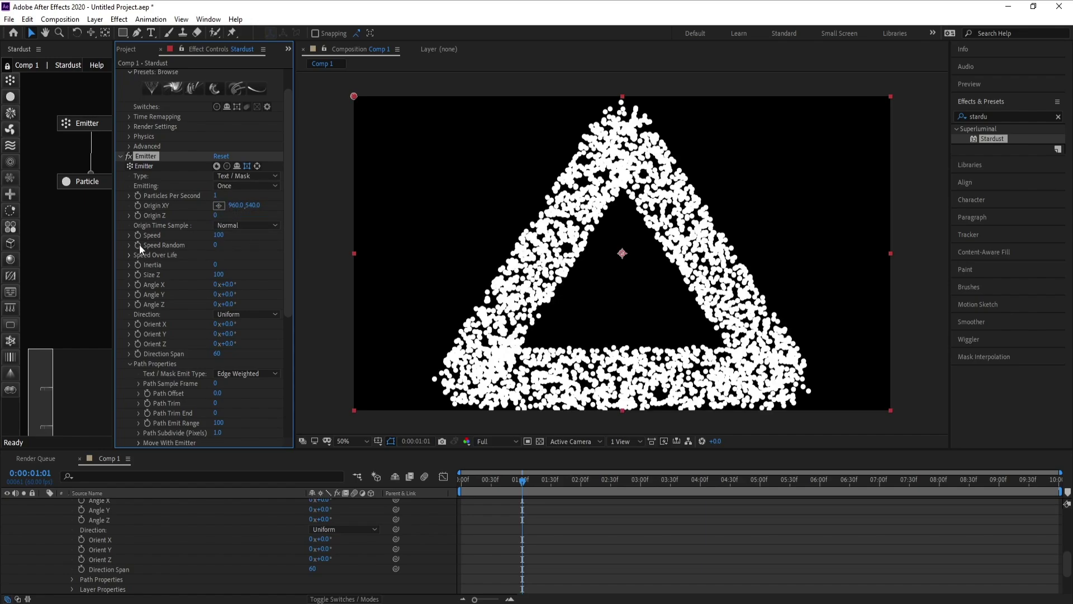
# Set the emitter Speed to 0 and Size Z to 1
pyautogui.click(218, 235)
pyautogui.write('0')
pyautogui.press('Return')
pyautogui.scroll(-1, 287, 240)
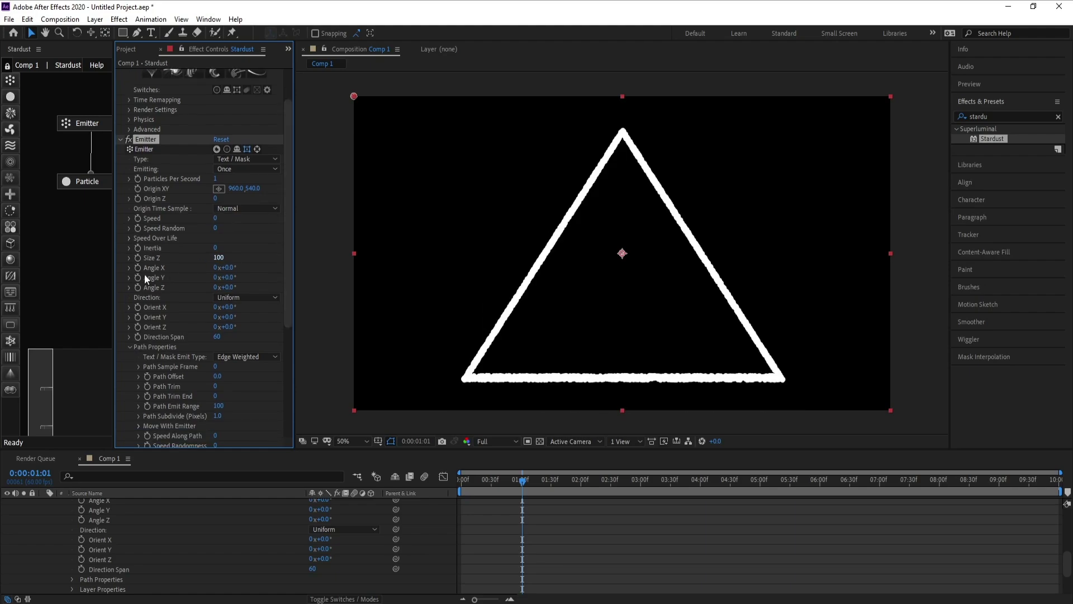
pyautogui.click(218, 258)
pyautogui.write('1')
pyautogui.press('Return')
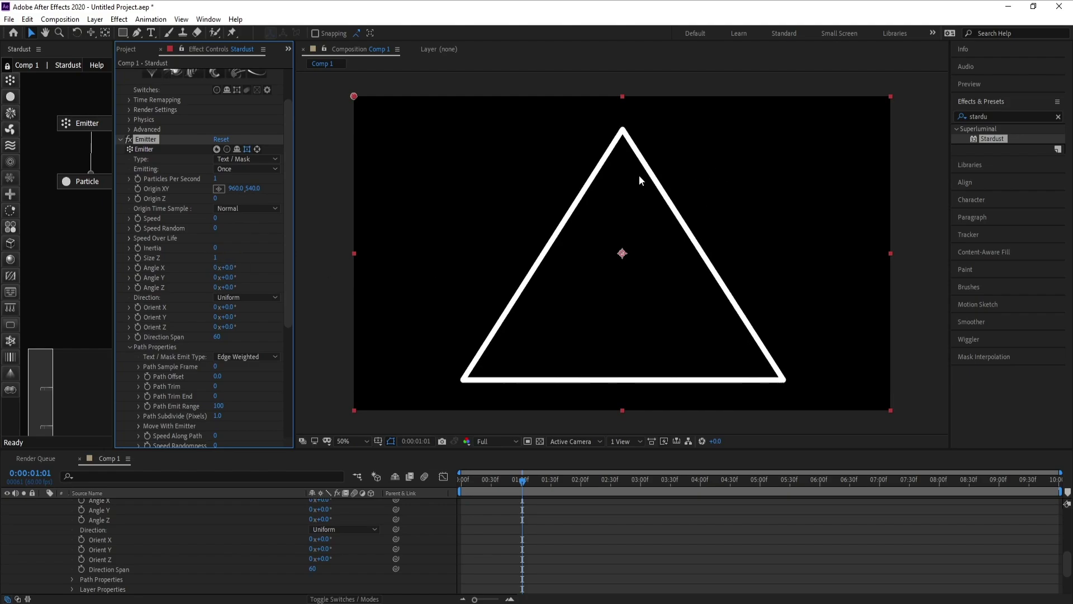
# Move the playhead near the comp's end and set Particle Life to 10 seconds
pyautogui.scroll(3, 288, 223)
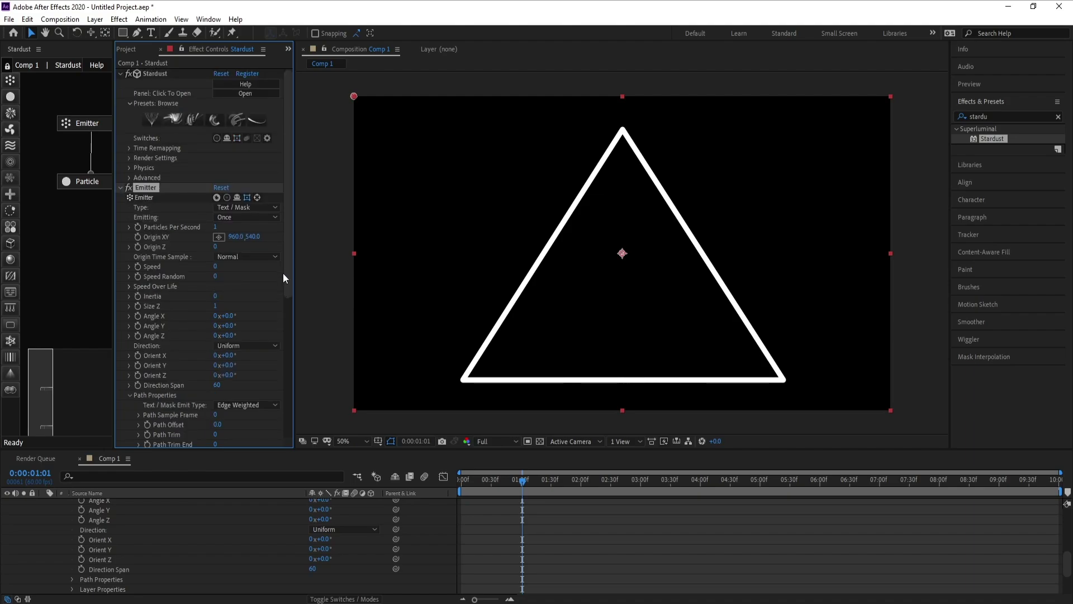
pyautogui.moveTo(288, 288); pyautogui.dragTo(289, 417)
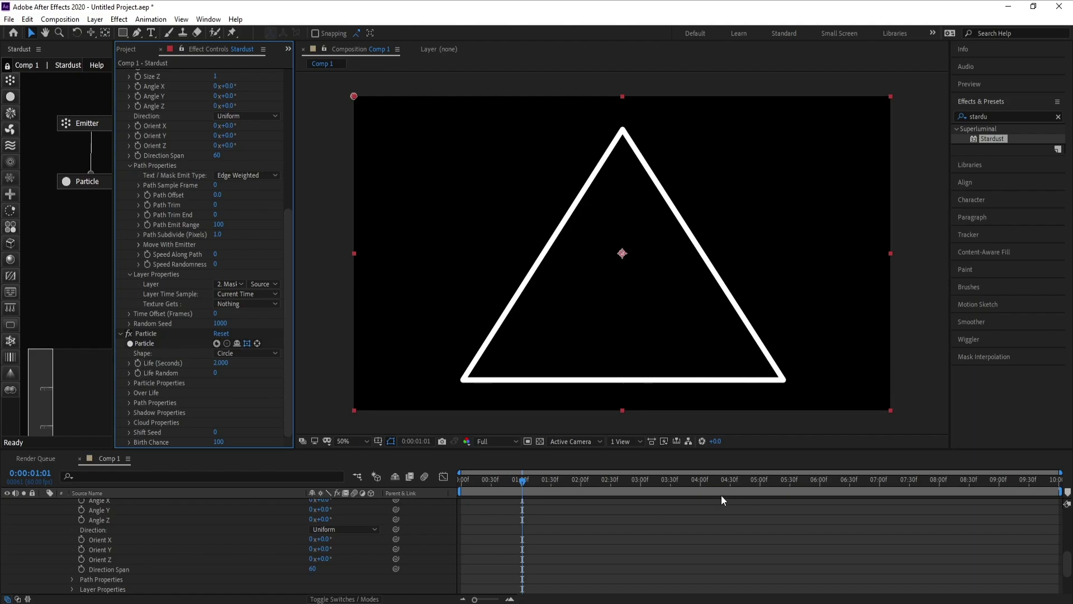
pyautogui.moveTo(715, 481); pyautogui.dragTo(1072, 473)
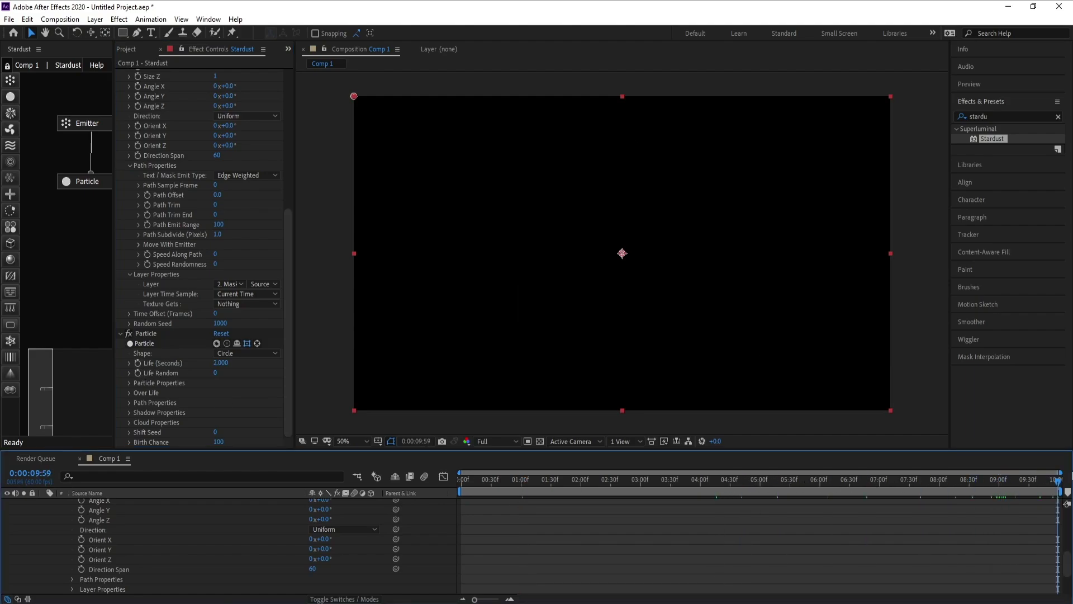
pyautogui.click(219, 363)
pyautogui.write('10')
pyautogui.press('Return')
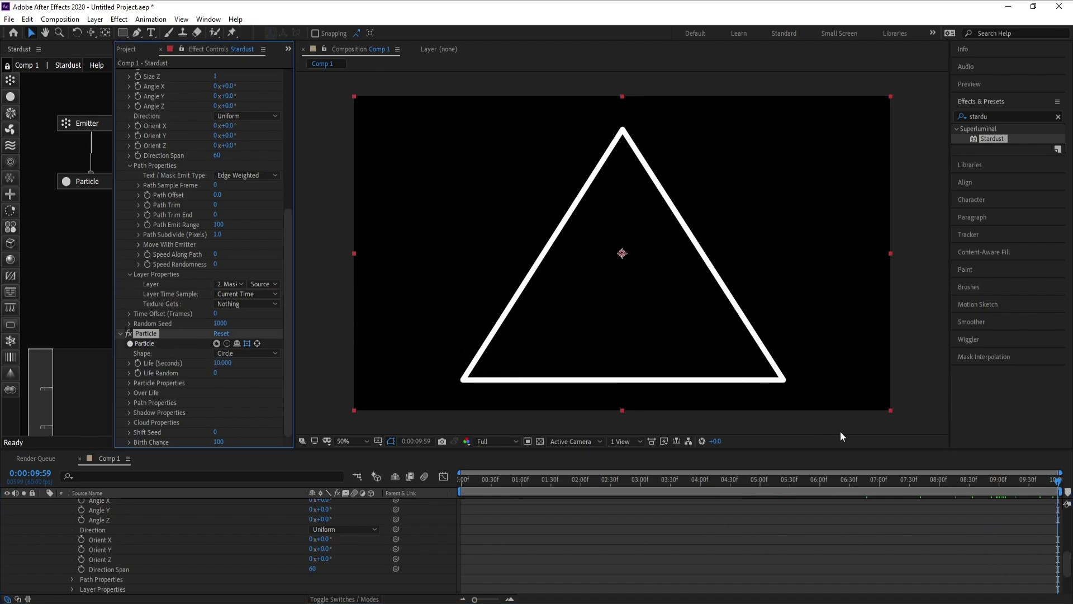
# Move the playhead back and set Particle Properties Size to 4 pixels
pyautogui.moveTo(1056, 481); pyautogui.dragTo(579, 500)
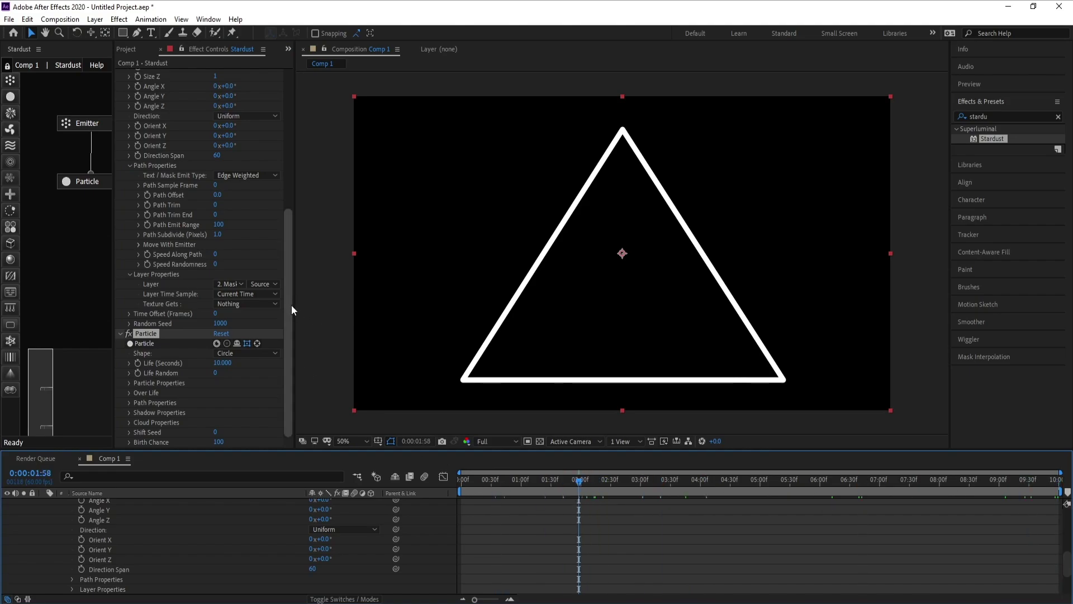
pyautogui.click(291, 308)
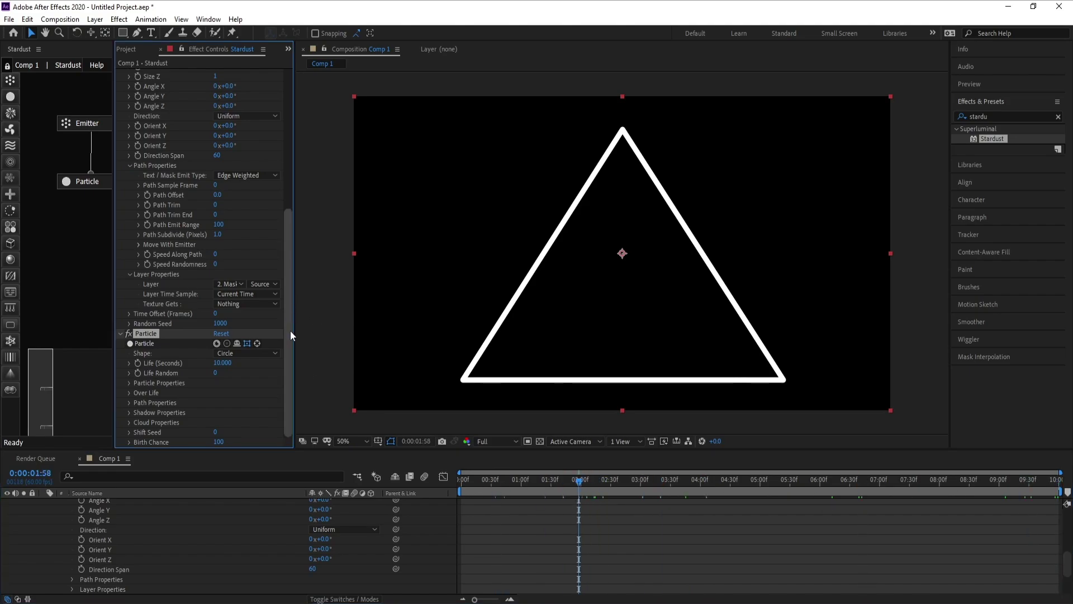
pyautogui.click(130, 384)
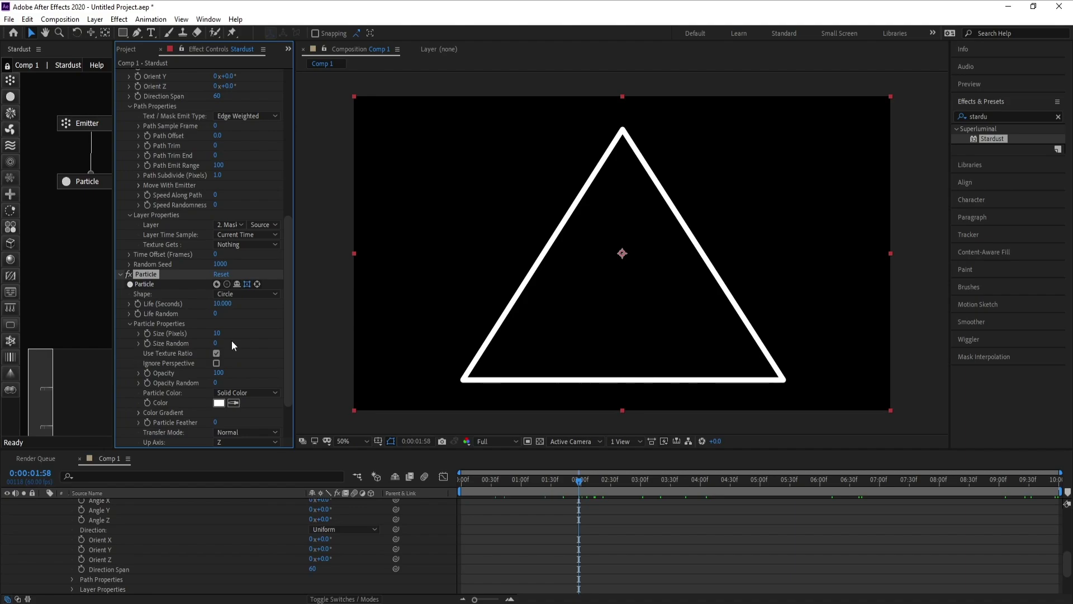
pyautogui.click(216, 335)
pyautogui.write('4')
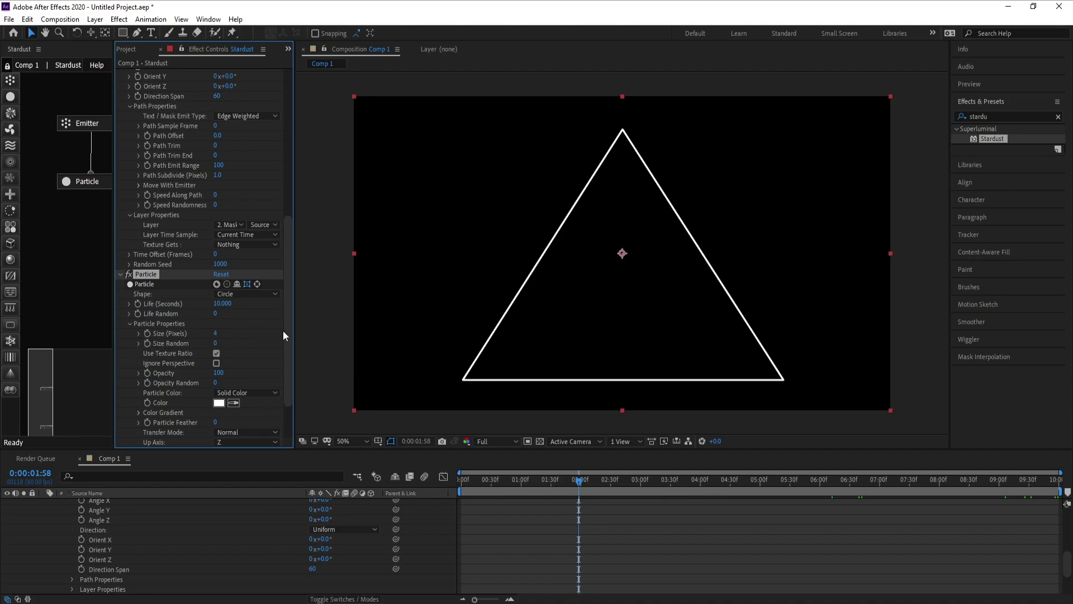
pyautogui.scroll(-1, 286, 327)
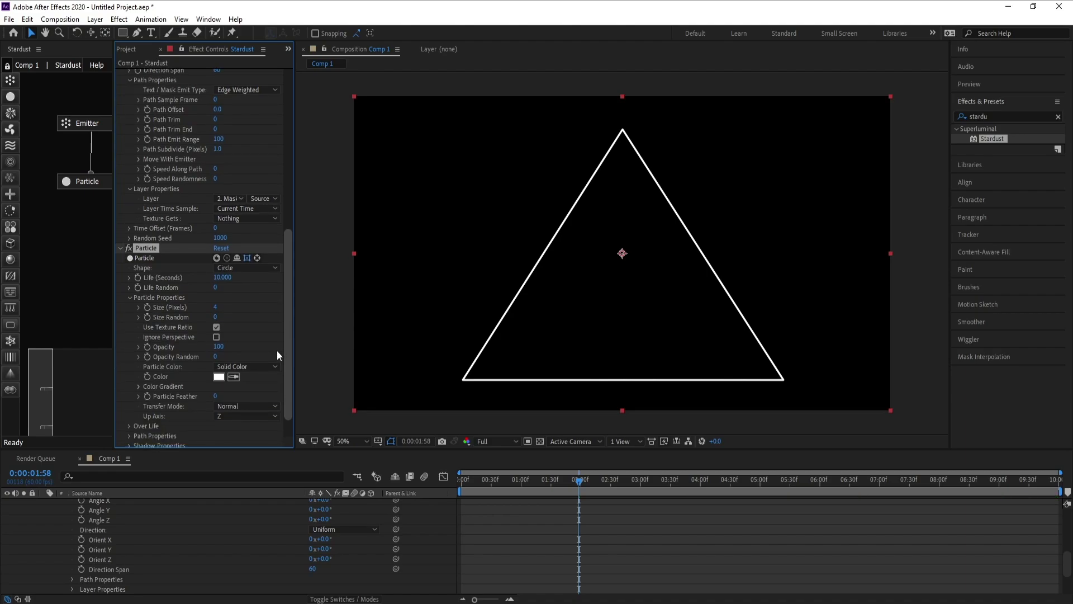
# Set Particle Color to Color Over Path and apply the Color 06 gradient preset
pyautogui.click(240, 368)
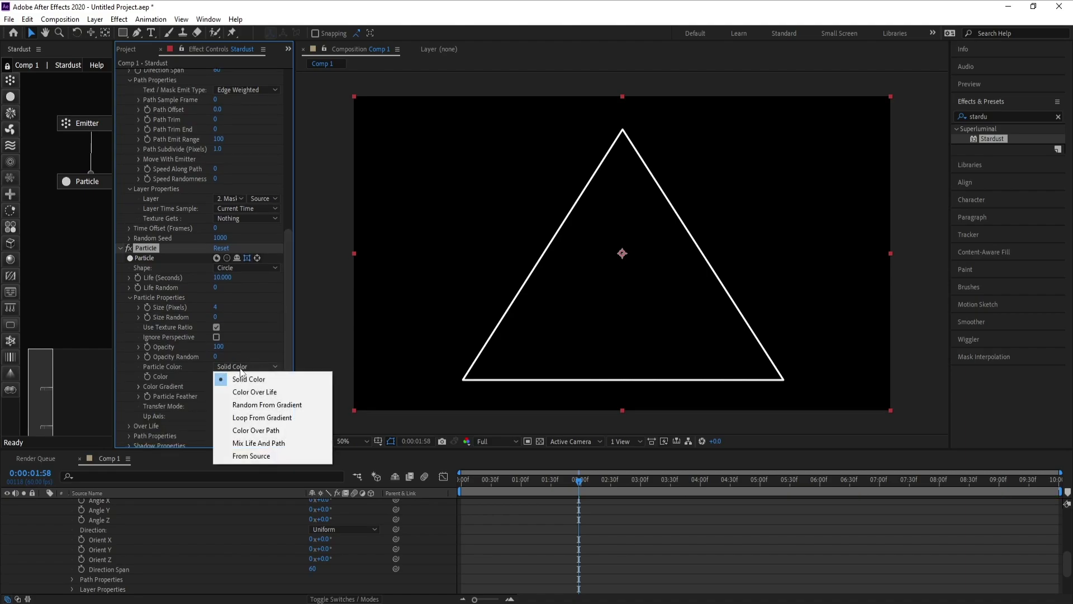
pyautogui.click(266, 432)
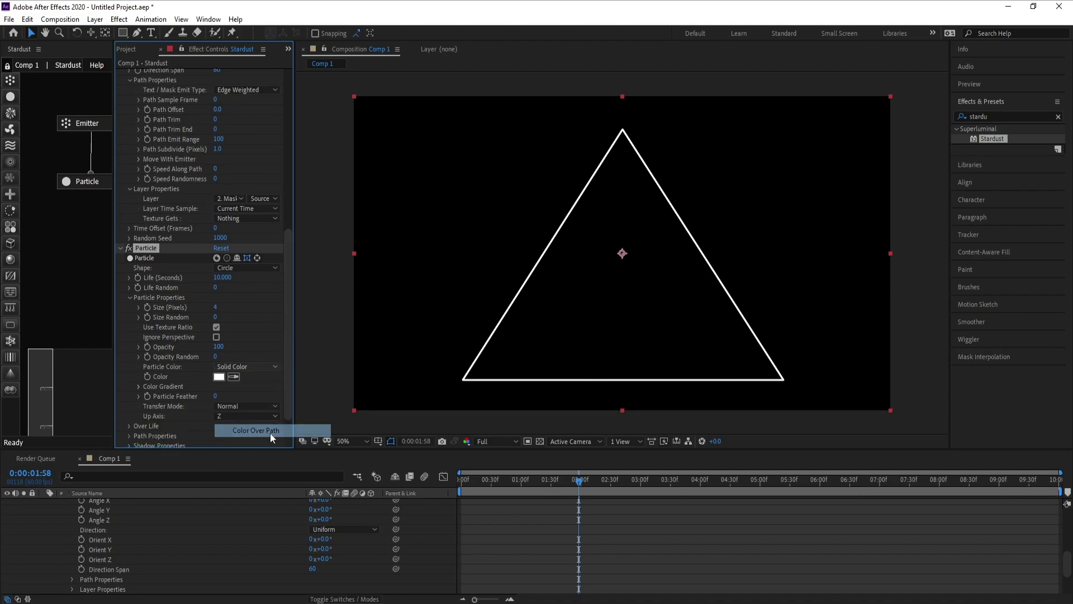
pyautogui.scroll(-2, 291, 306)
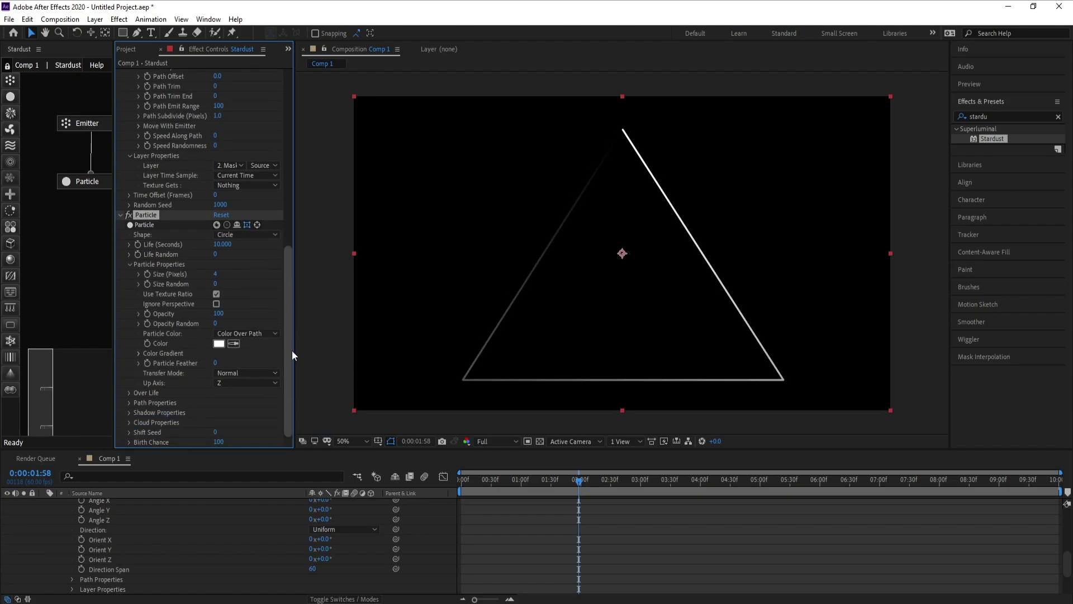
pyautogui.click(129, 402)
pyautogui.moveTo(294, 262); pyautogui.dragTo(368, 263)
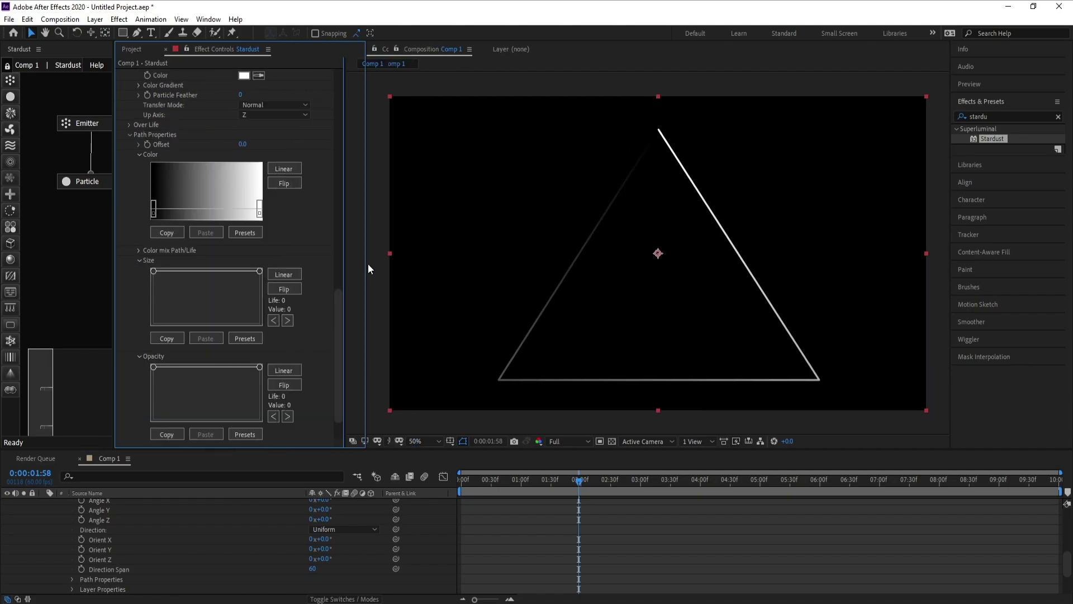
pyautogui.click(246, 233)
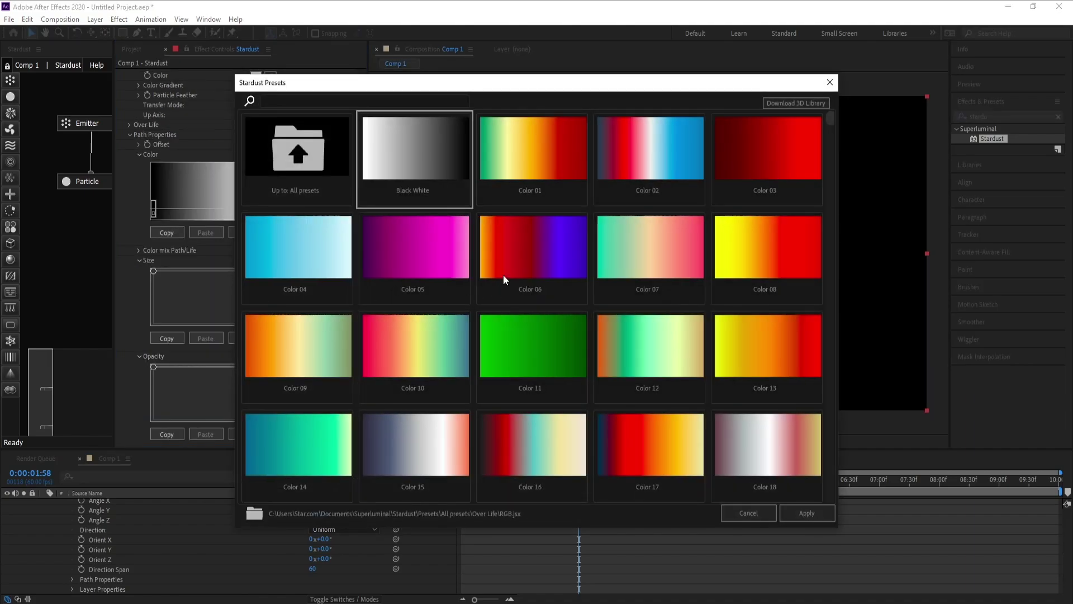
pyautogui.click(510, 255)
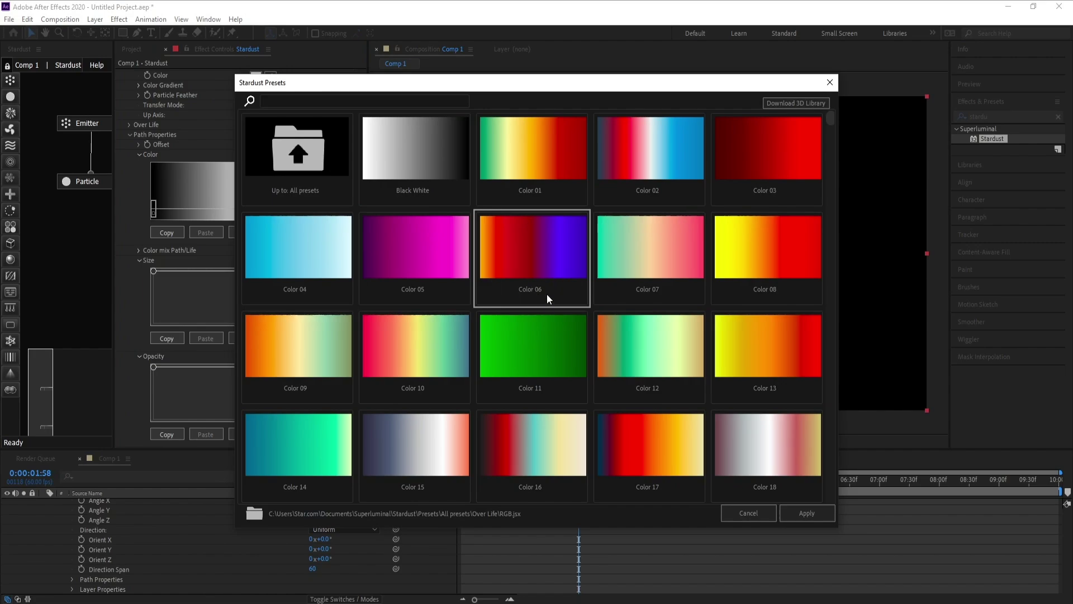
pyautogui.click(814, 509)
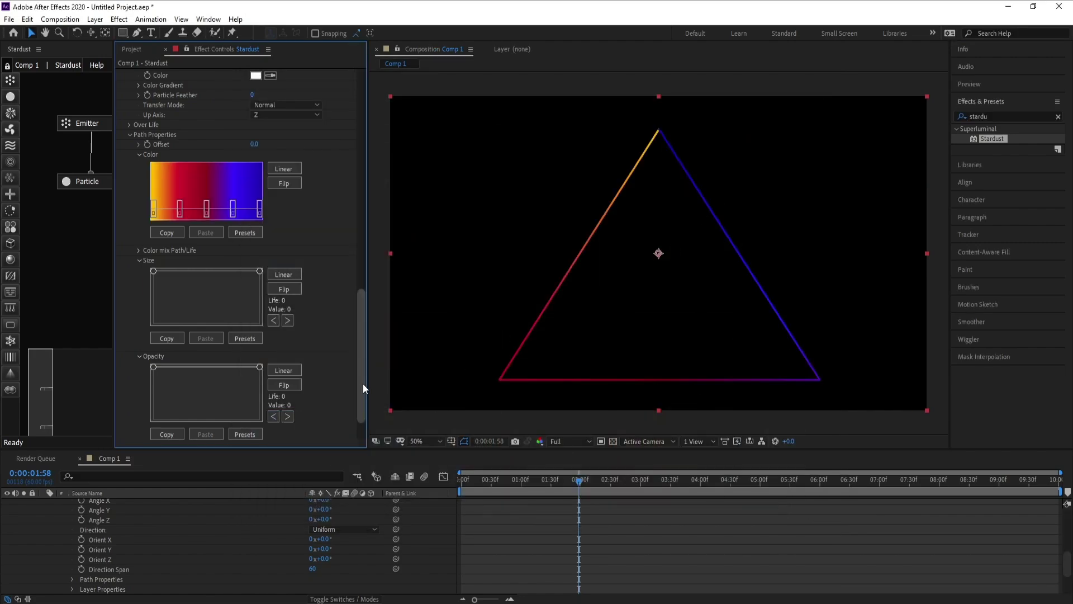
# Recolour the middle gradient stop bright green and another stop yellow-green
pyautogui.doubleClick(205, 211)
pyautogui.moveTo(254, 228); pyautogui.dragTo(250, 282)
pyautogui.moveTo(234, 185); pyautogui.dragTo(267, 164)
pyautogui.click(336, 198)
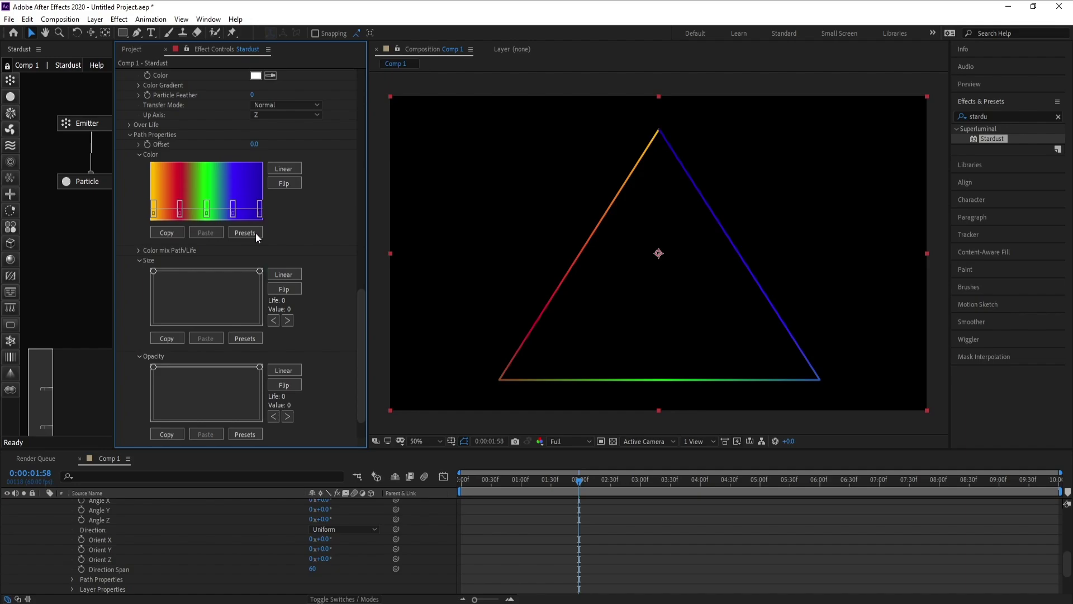
pyautogui.doubleClick(257, 216)
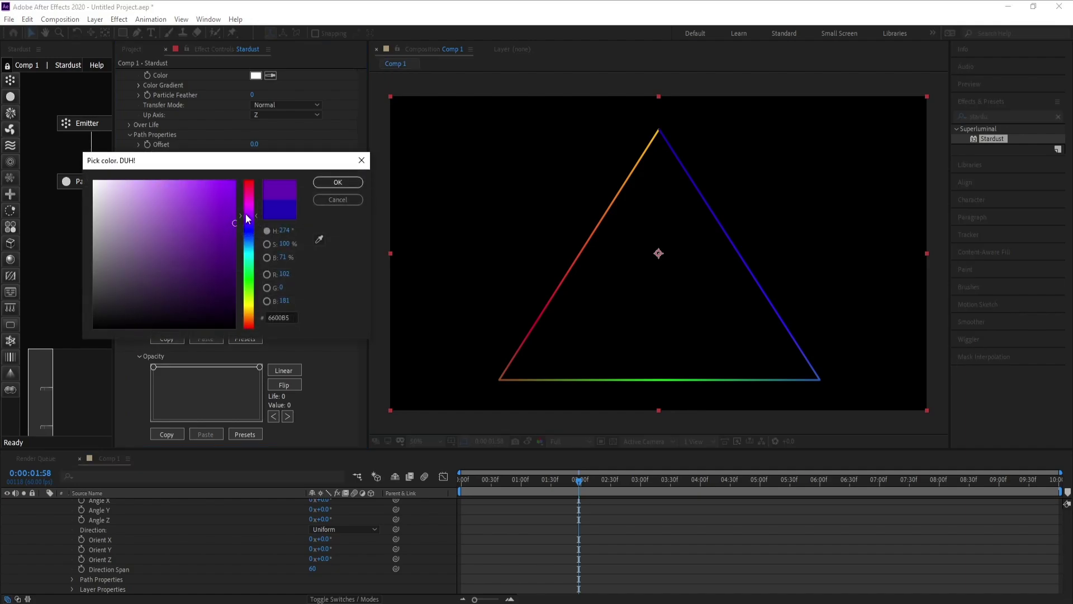
pyautogui.moveTo(249, 220)
pyautogui.mouseDown()
pyautogui.moveTo(251, 316)
pyautogui.moveTo(250, 290)
pyautogui.mouseUp()
pyautogui.moveTo(234, 187); pyautogui.dragTo(234, 160)
pyautogui.moveTo(250, 305); pyautogui.dragTo(251, 300)
pyautogui.click(330, 183)
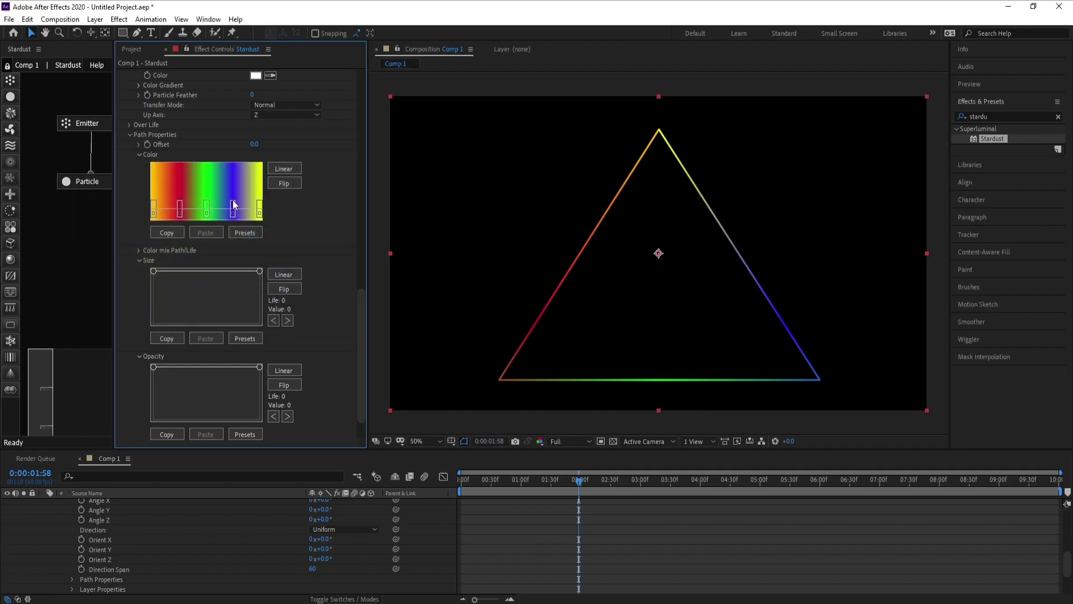
# Slide the blue and red stops slightly left and turn the red stop bright pink
pyautogui.moveTo(232, 208); pyautogui.dragTo(235, 213)
pyautogui.moveTo(181, 208); pyautogui.dragTo(178, 208)
pyautogui.doubleClick(176, 215)
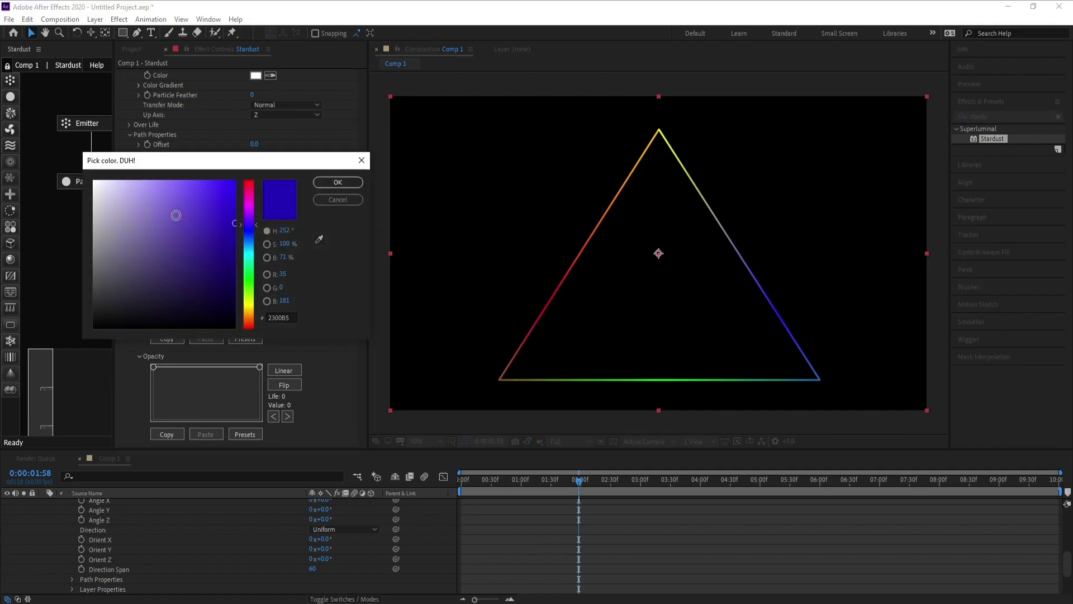
pyautogui.click(250, 206)
pyautogui.click(230, 192)
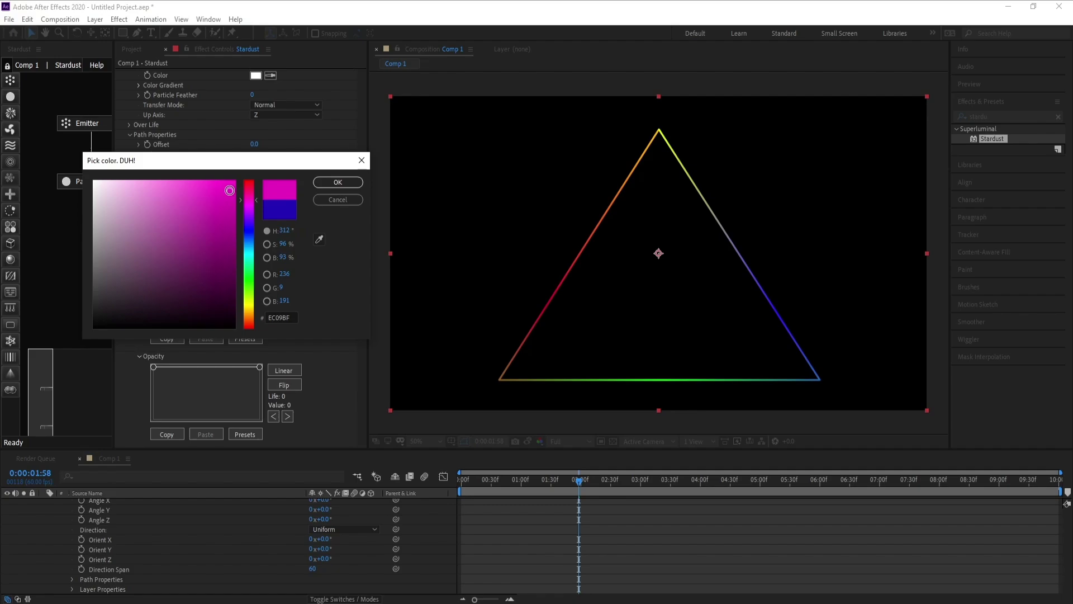
pyautogui.click(329, 187)
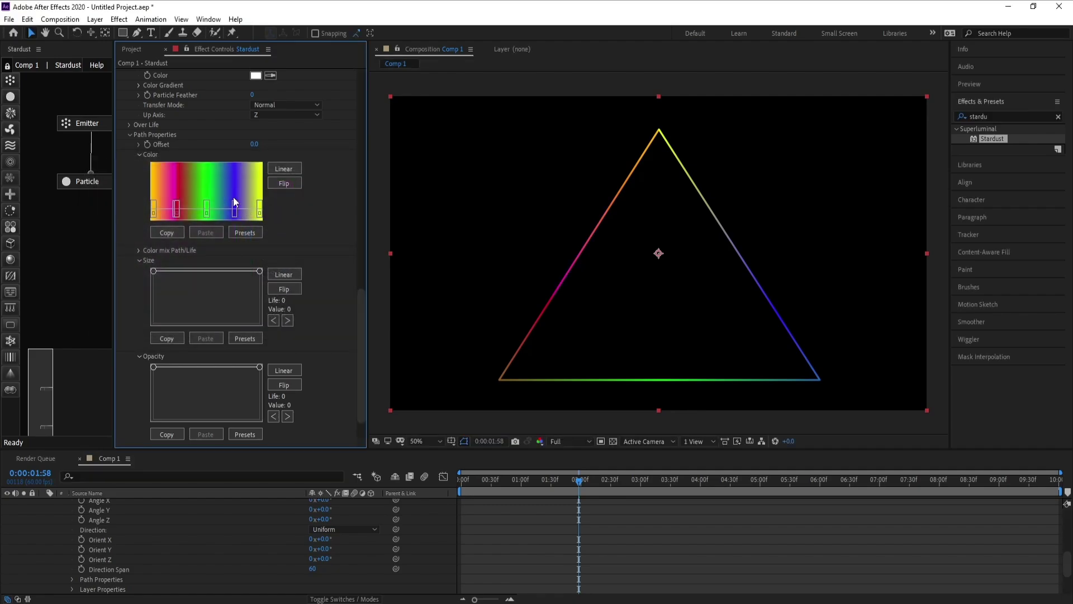
# Set the path colour Offset to 10 at the comp's last frame
pyautogui.moveTo(585, 488); pyautogui.dragTo(365, 505)
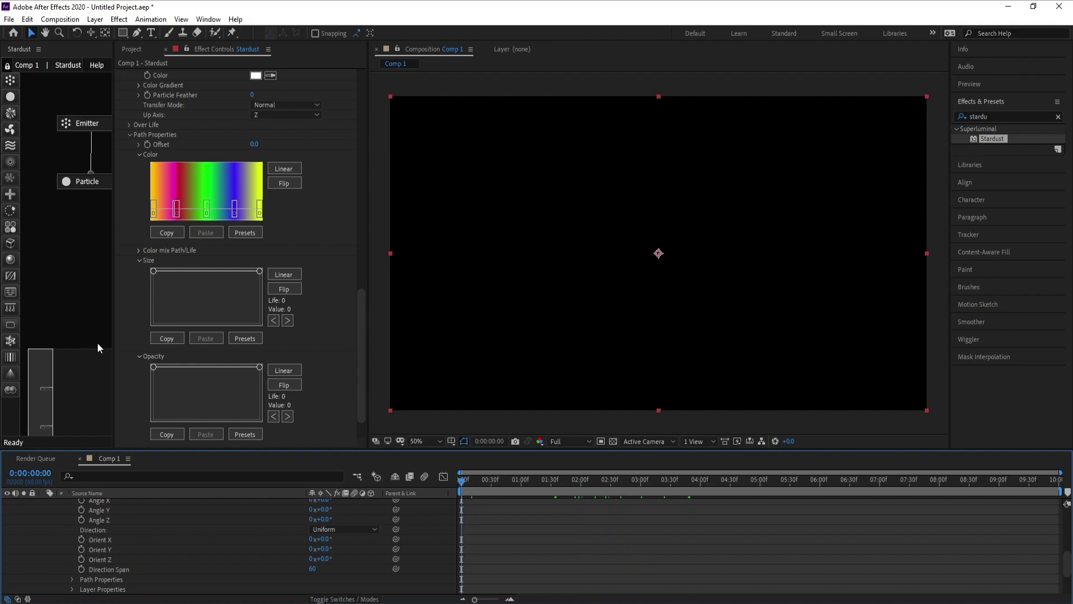
pyautogui.click(147, 147)
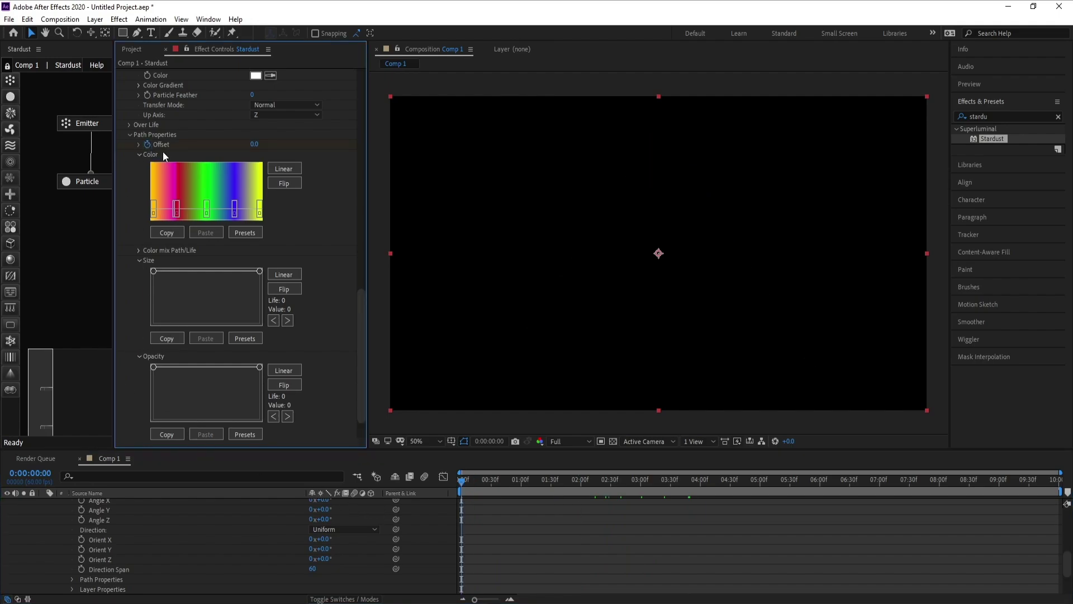
pyautogui.click(1037, 486)
pyautogui.press('End')
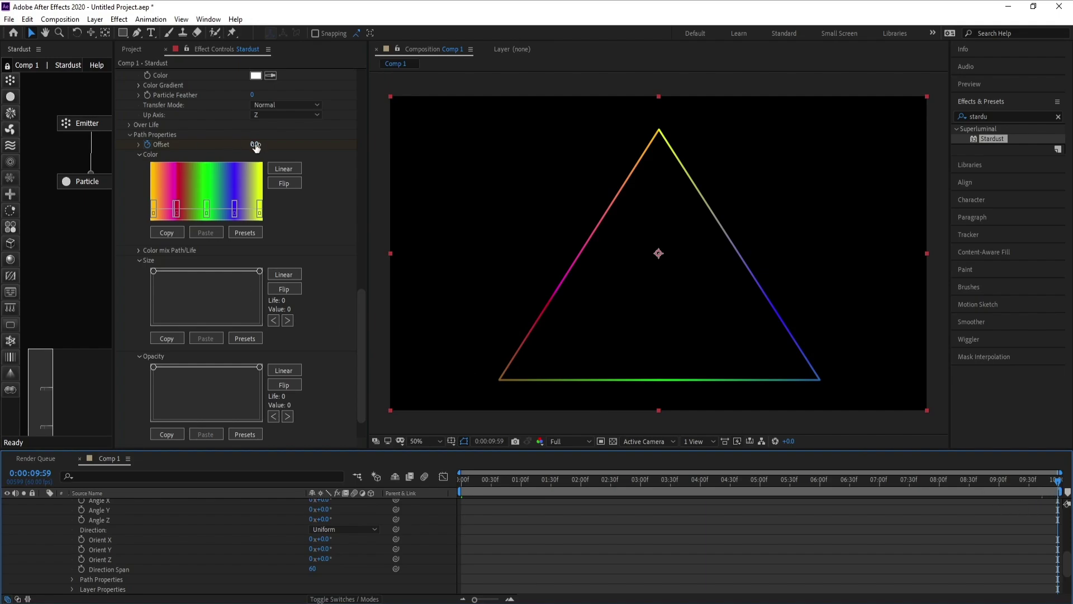
pyautogui.click(255, 145)
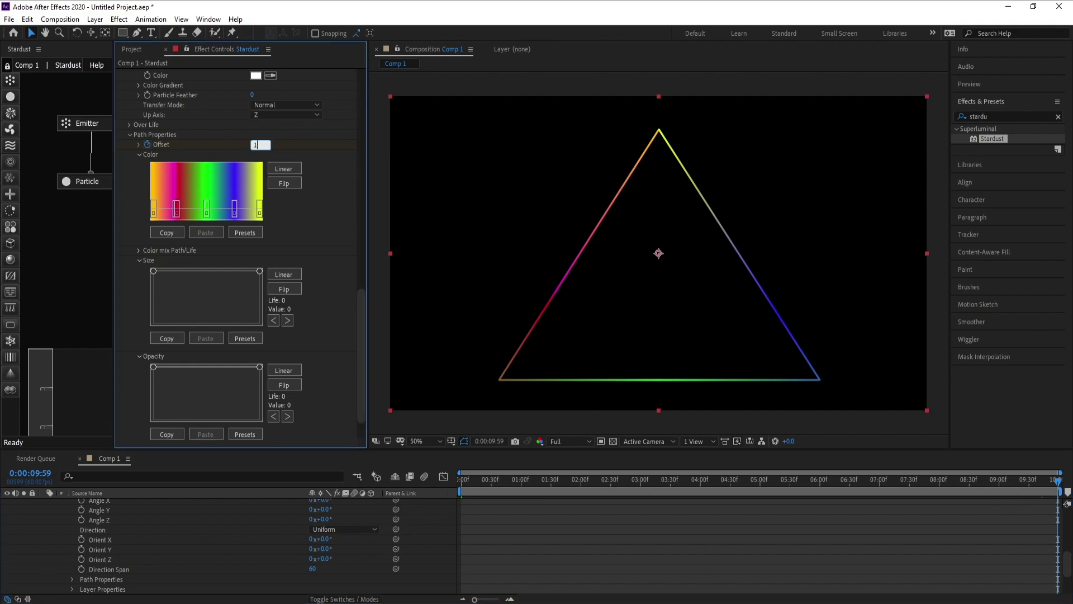
pyautogui.press('Return')
# Scrub the timeline to check the shifting colours and collapse the Stardust layer
pyautogui.moveTo(617, 470); pyautogui.dragTo(587, 479)
pyautogui.scroll(6, 116, 538)
pyautogui.click(44, 503)
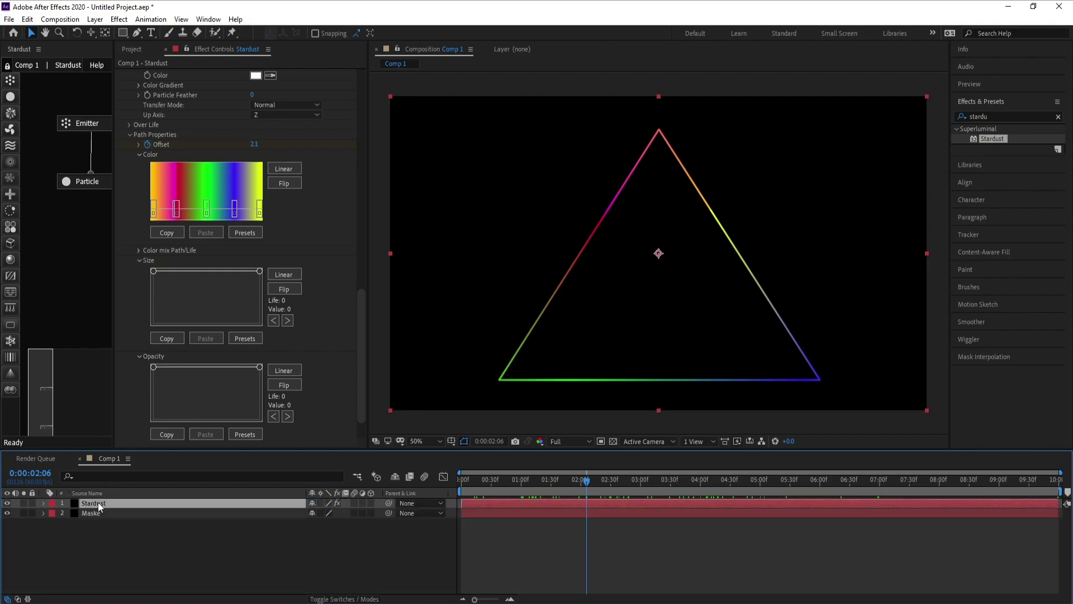
# Add a Replica node to the Stardust graph and wire Particle's output into it
pyautogui.moveTo(11, 178); pyautogui.dragTo(61, 237)
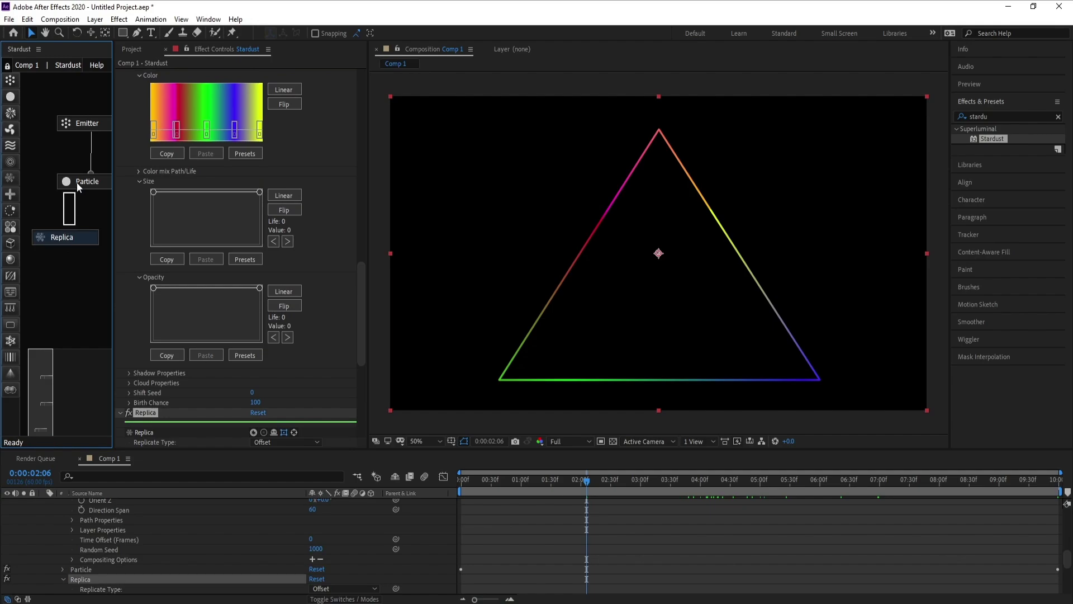
pyautogui.click(77, 182)
pyautogui.click(66, 235)
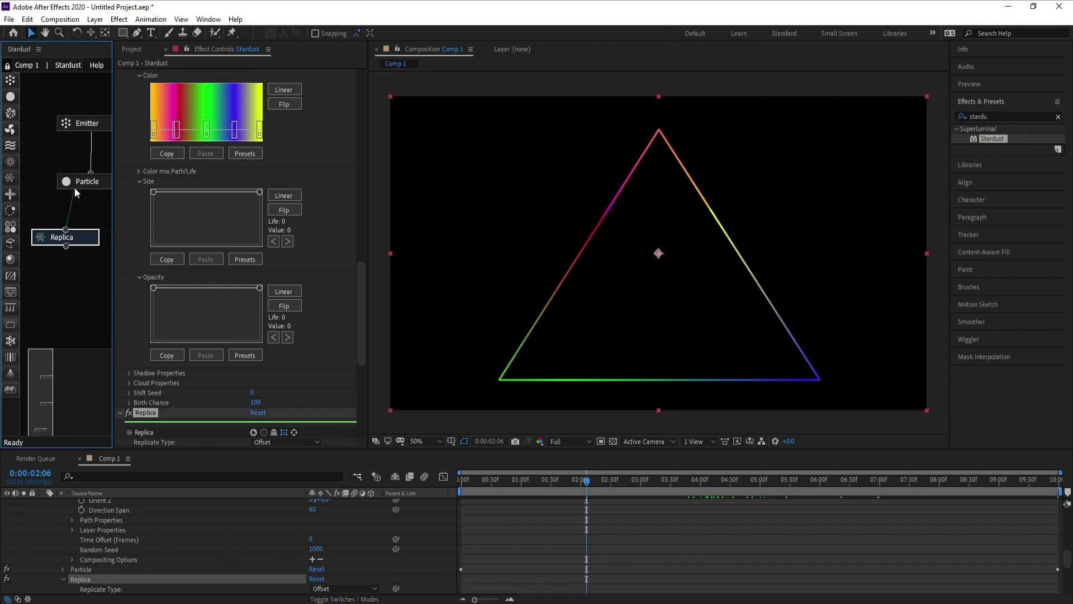
pyautogui.moveTo(74, 186); pyautogui.dragTo(75, 187)
# Set Replica to 50 replicates with Offset Z 520, then scrub forward to preview the tunnel
pyautogui.moveTo(357, 270); pyautogui.dragTo(361, 325)
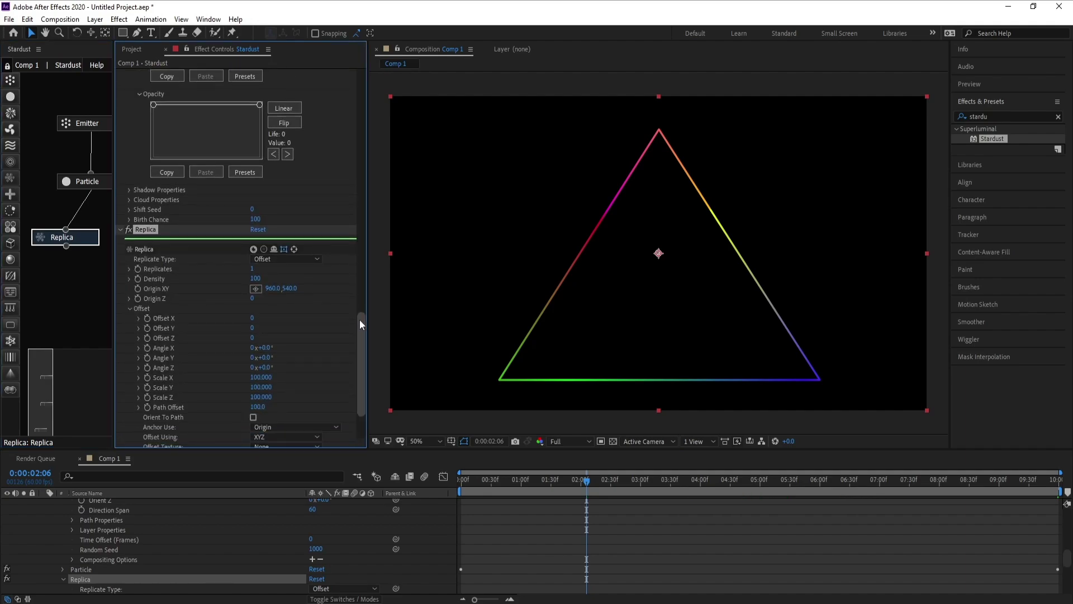
pyautogui.click(252, 269)
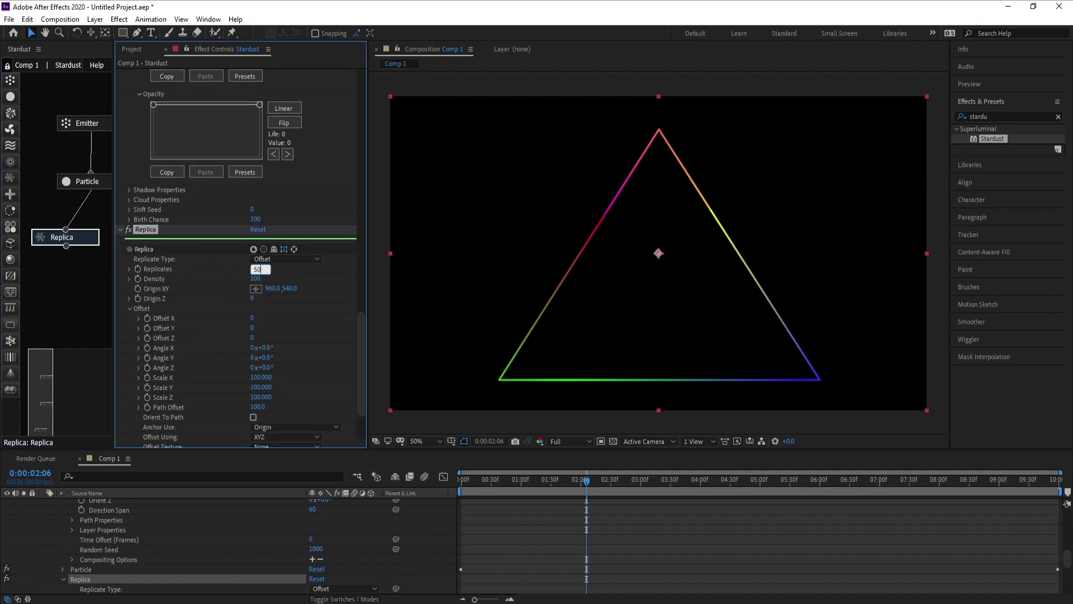
pyautogui.press('Return')
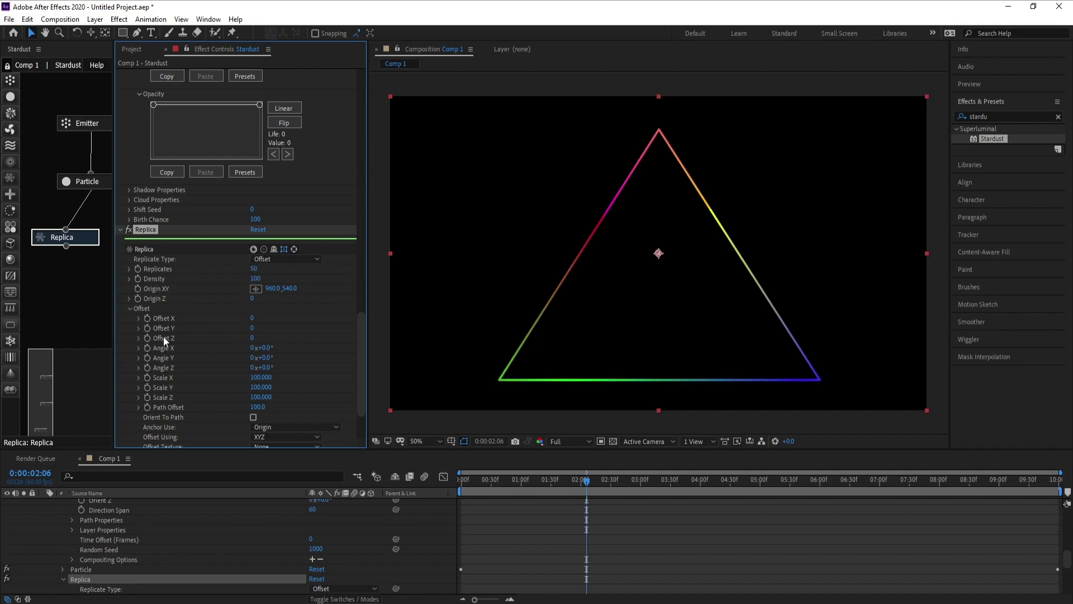
pyautogui.click(251, 338)
pyautogui.write('15')
pyautogui.press('Return')
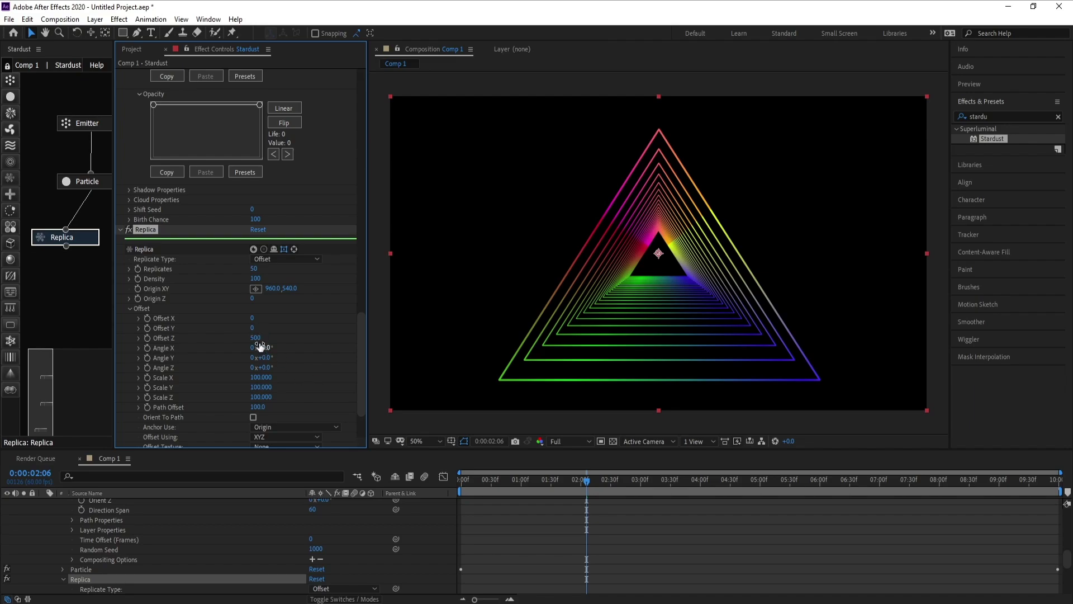
pyautogui.click(254, 339)
pyautogui.write('500')
pyautogui.press('Return')
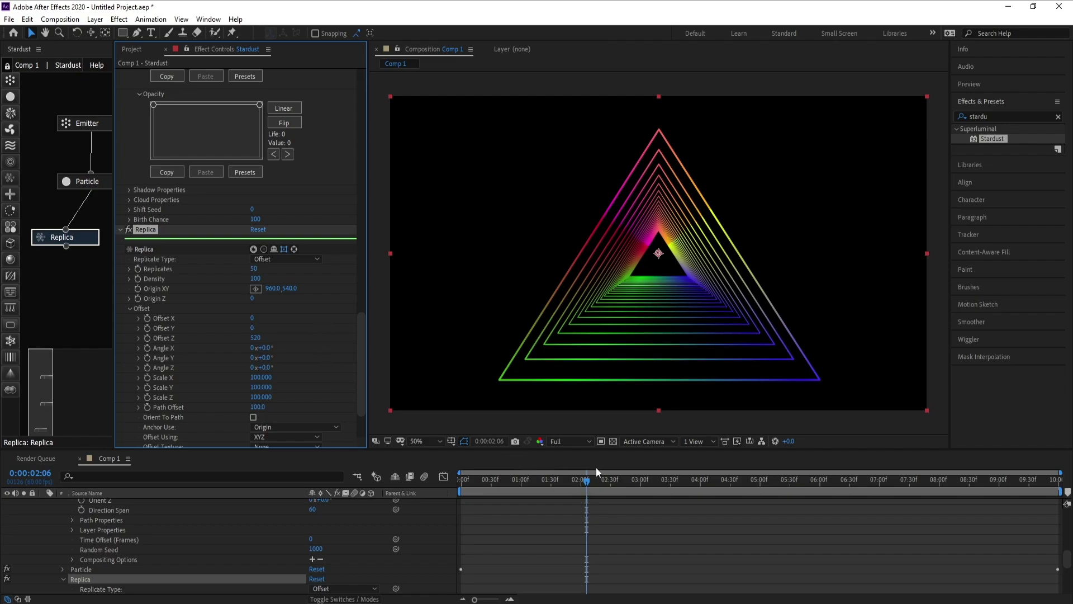
pyautogui.moveTo(589, 477); pyautogui.dragTo(649, 501)
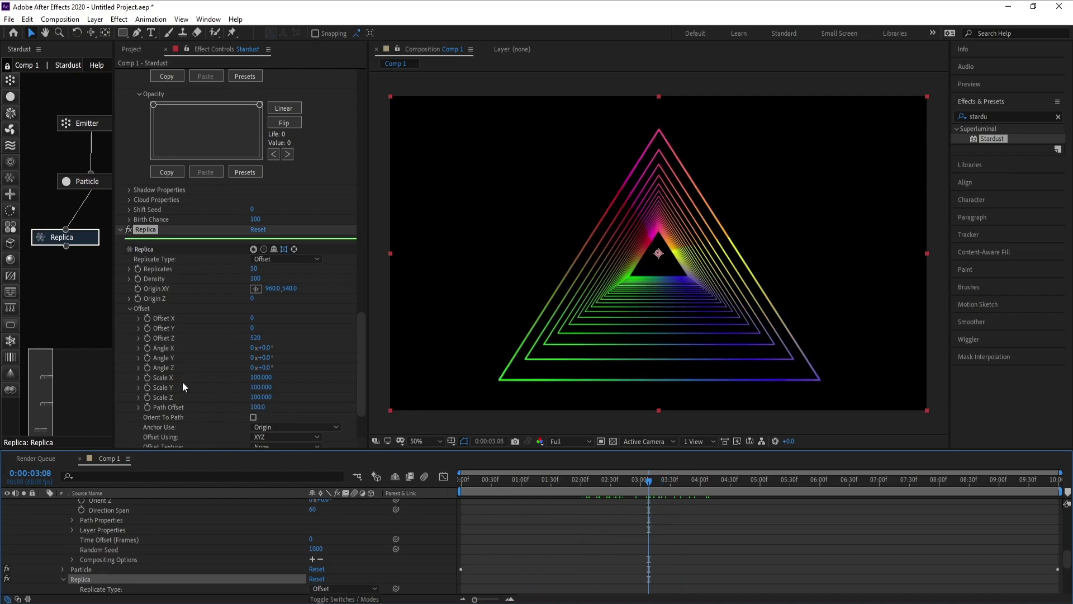
# Set Replica Angle Z to 4°, preview the spiral, and collapse the Stardust layer
pyautogui.click(267, 368)
pyautogui.press('Return')
pyautogui.press('space')
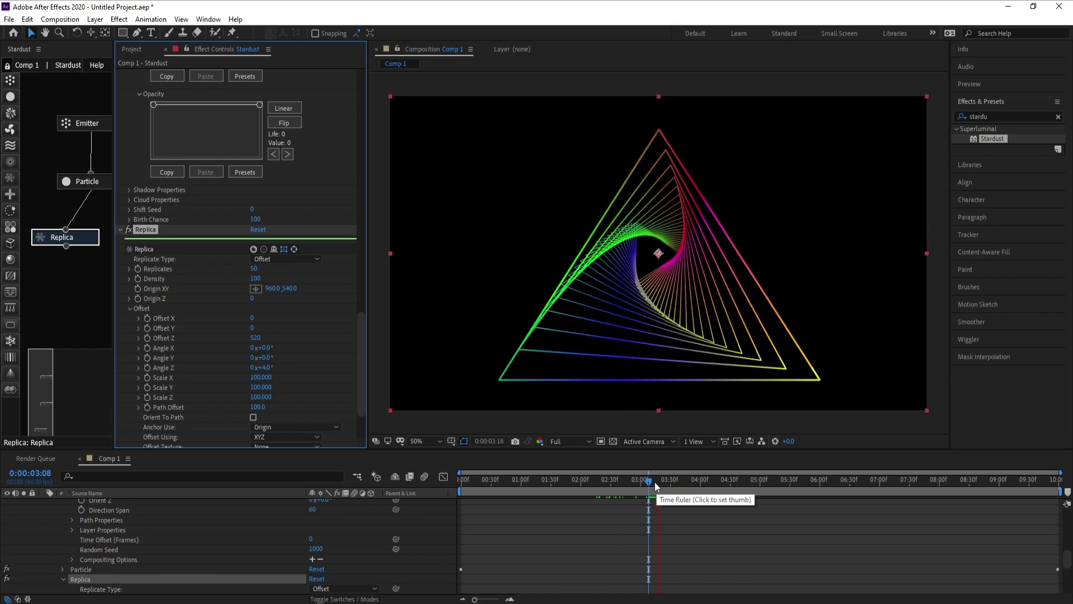
pyautogui.click(649, 479)
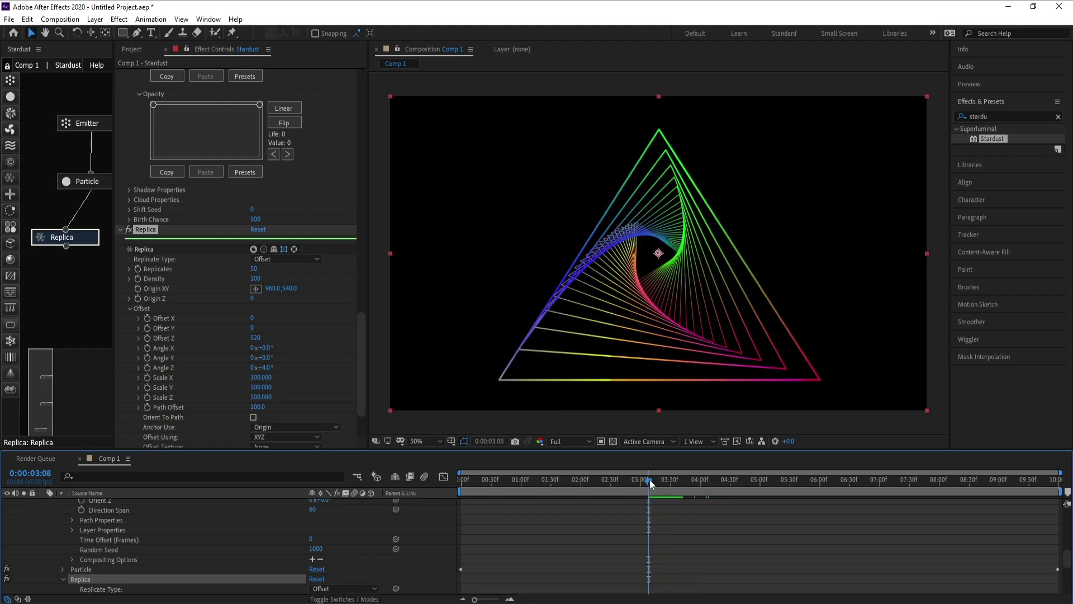
pyautogui.press('space')
pyautogui.scroll(10, 88, 503)
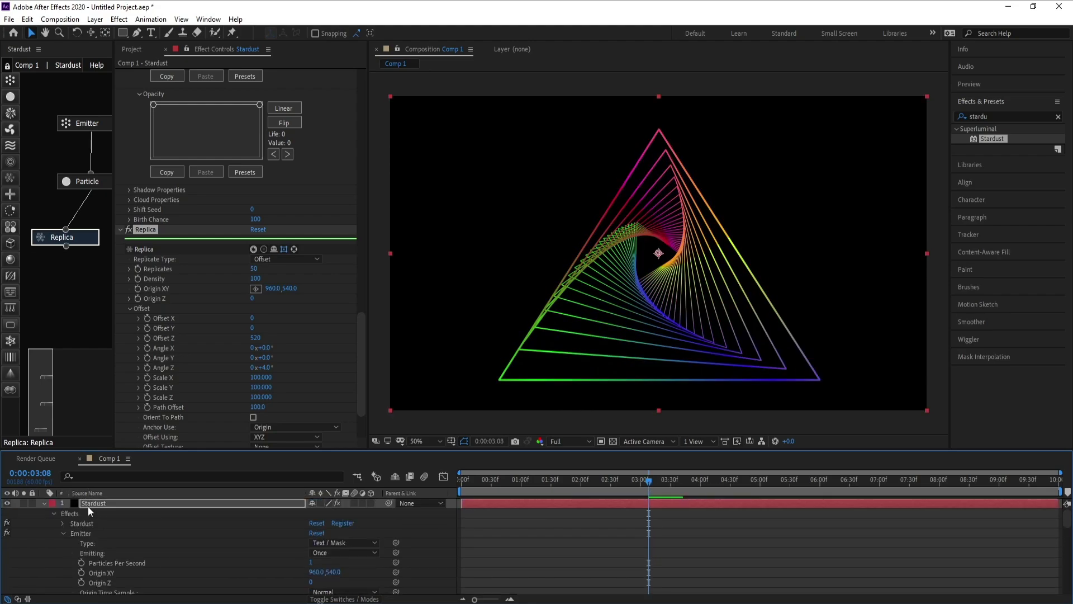
pyautogui.click(43, 504)
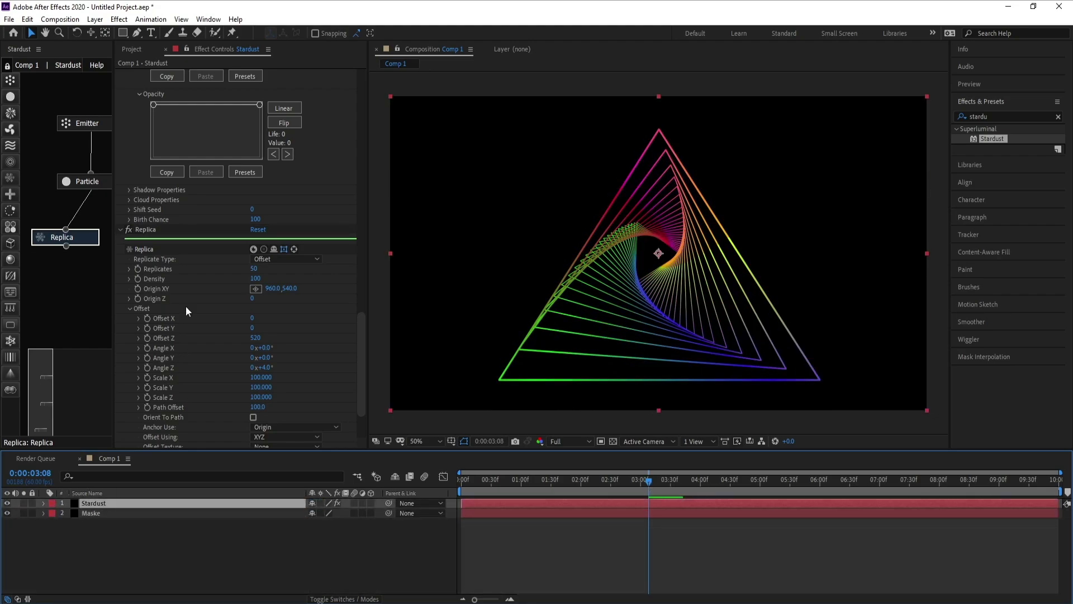
# Add a new camera layer, Camera 1, with default settings
pyautogui.click(96, 20)
pyautogui.moveTo(168, 32)
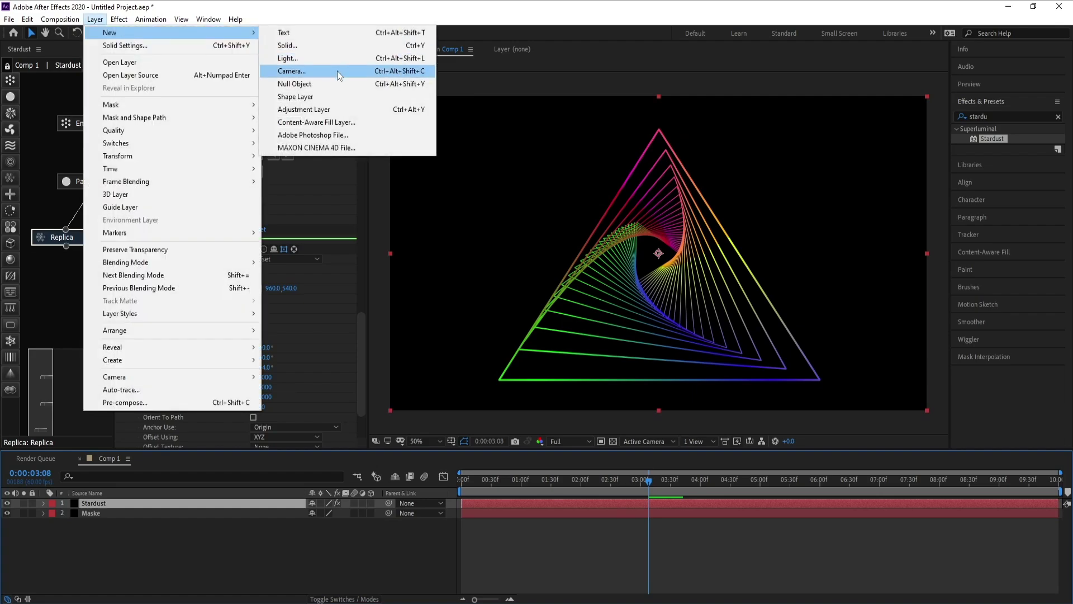
pyautogui.click(337, 71)
pyautogui.click(457, 370)
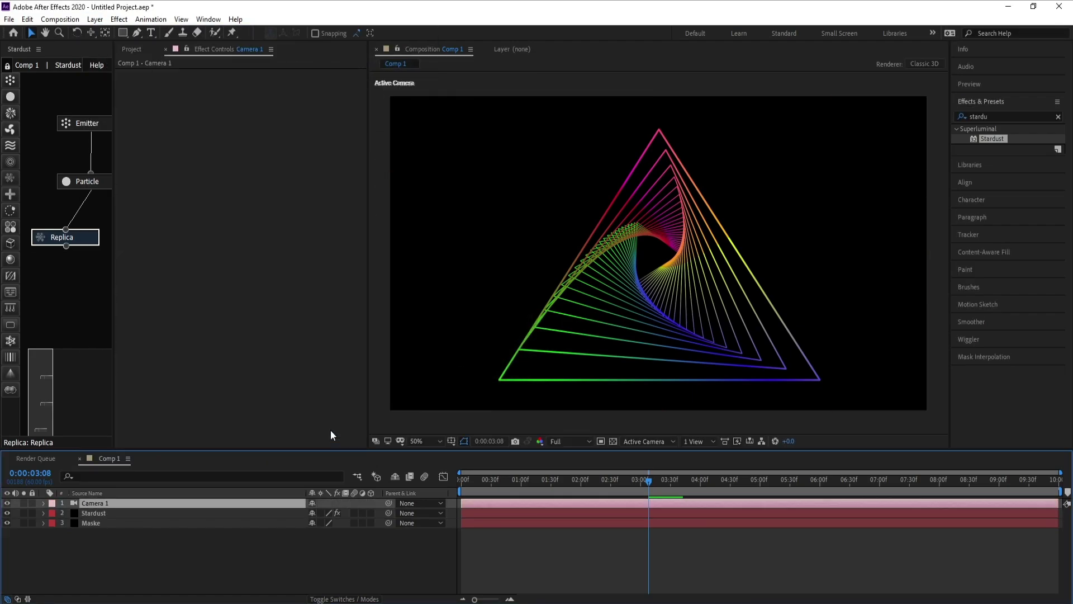
# Move the playhead and work-area start to 0:00:01:00, then preview the spiral tunnel
pyautogui.click(522, 482)
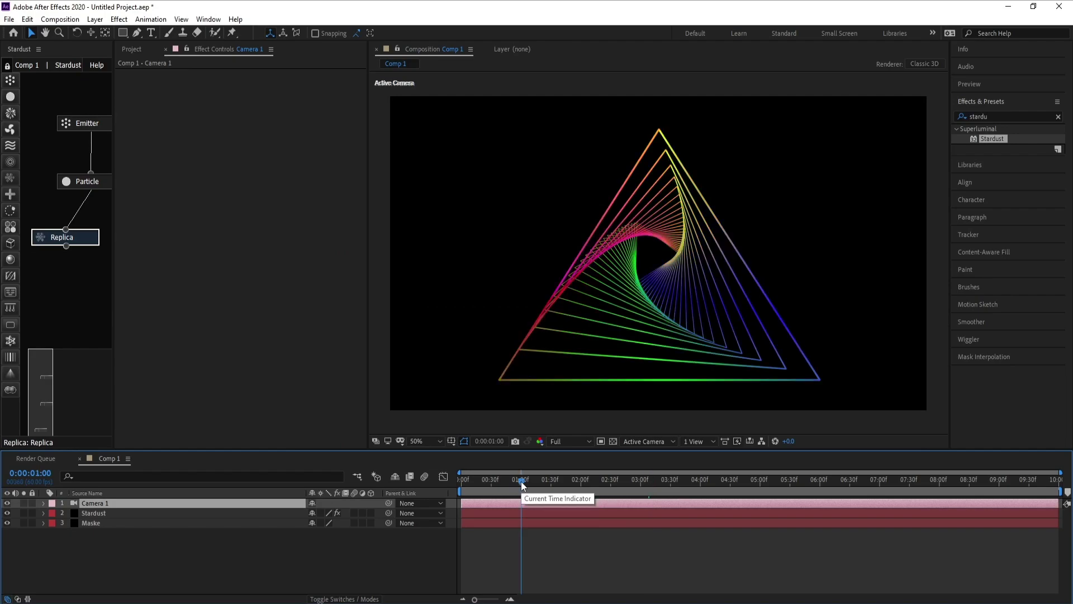
pyautogui.moveTo(464, 491); pyautogui.dragTo(521, 492)
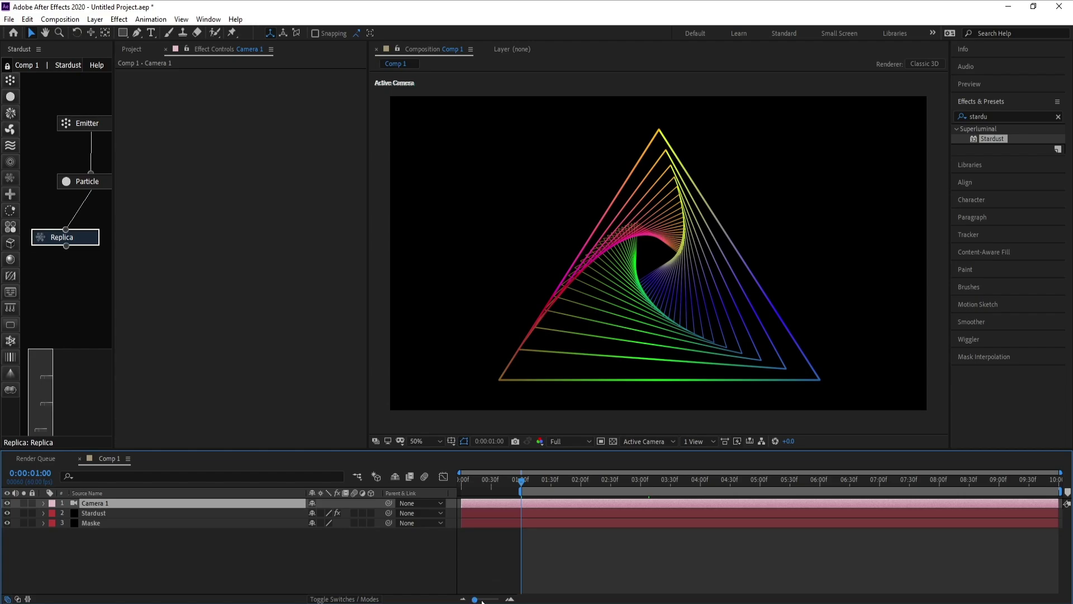
pyautogui.moveTo(487, 601); pyautogui.dragTo(498, 599)
pyautogui.moveTo(785, 493); pyautogui.dragTo(748, 494)
pyautogui.moveTo(499, 600); pyautogui.dragTo(452, 601)
pyautogui.press('space')
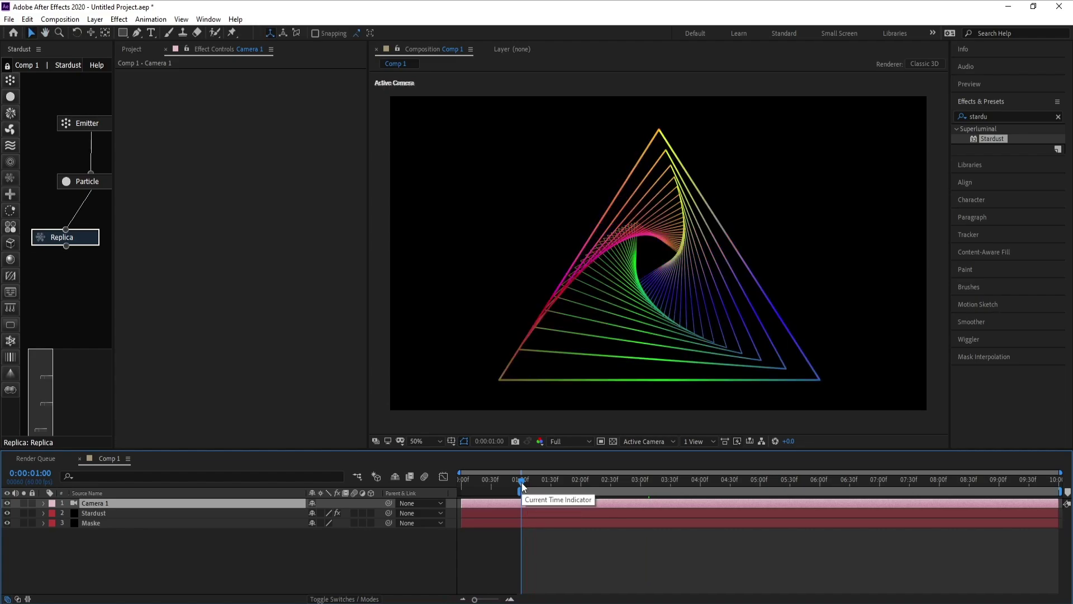
pyautogui.press('space')
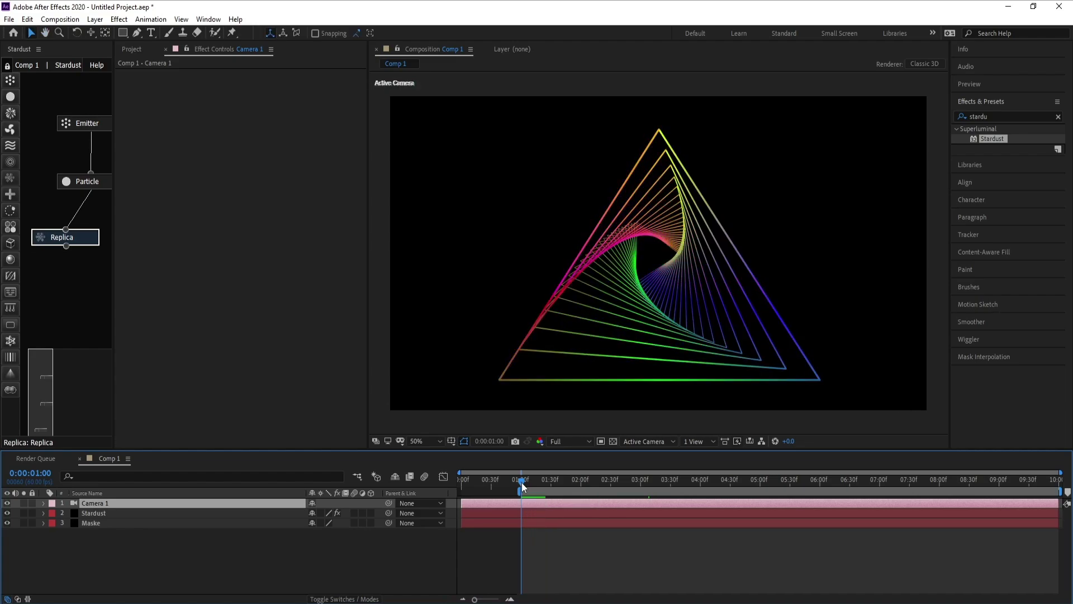
pyautogui.press('space')
# Switch the viewer to 2 Views and zoom the Top view out to show the camera
pyautogui.click(696, 442)
pyautogui.click(699, 464)
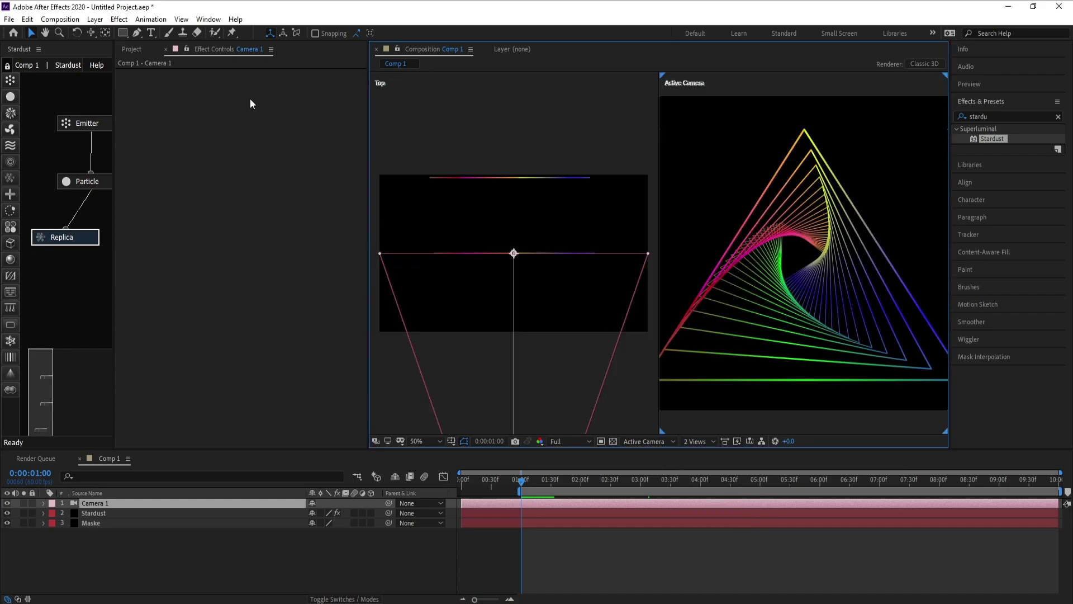
pyautogui.moveTo(92, 32); pyautogui.dragTo(145, 73)
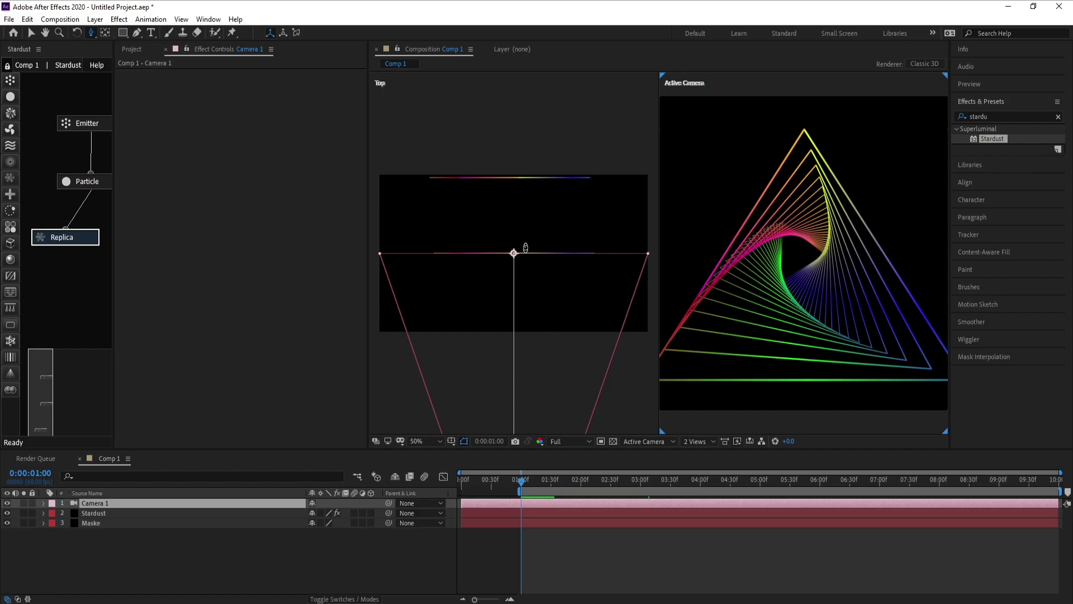
pyautogui.moveTo(527, 234); pyautogui.dragTo(538, 305)
# Pull Camera 1 back along the tunnel in the Top view
pyautogui.moveTo(557, 235); pyautogui.dragTo(511, 538)
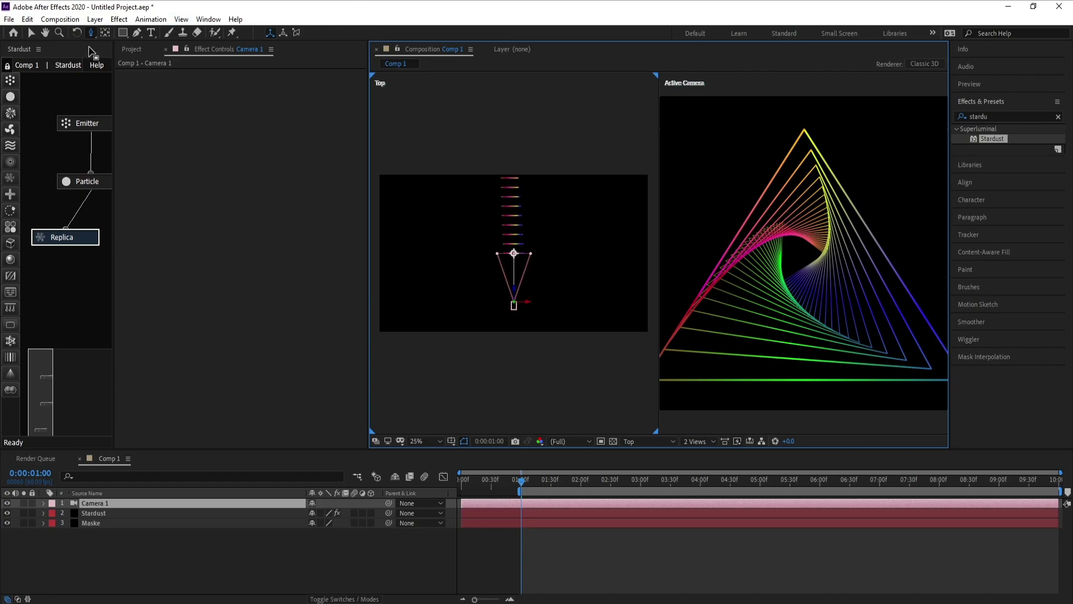
pyautogui.moveTo(91, 33); pyautogui.dragTo(163, 62)
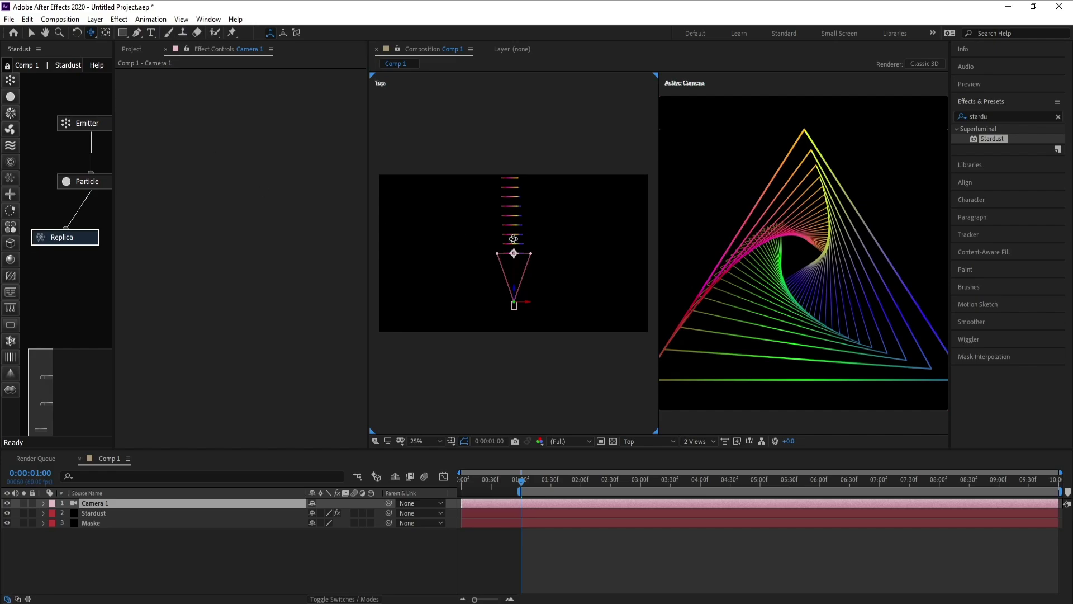
pyautogui.click(525, 273)
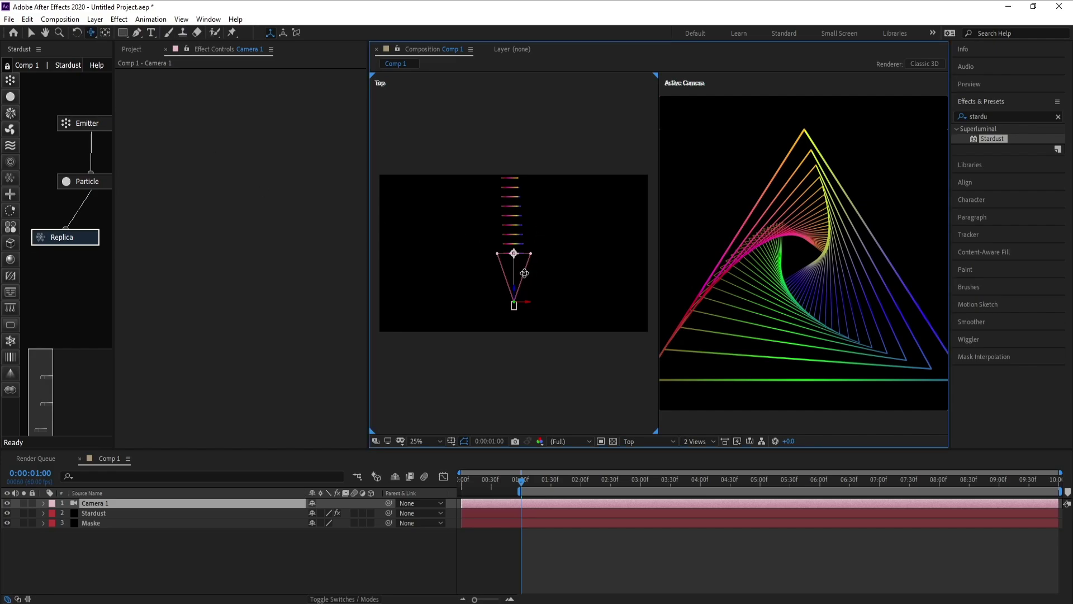
pyautogui.moveTo(518, 270); pyautogui.dragTo(515, 342)
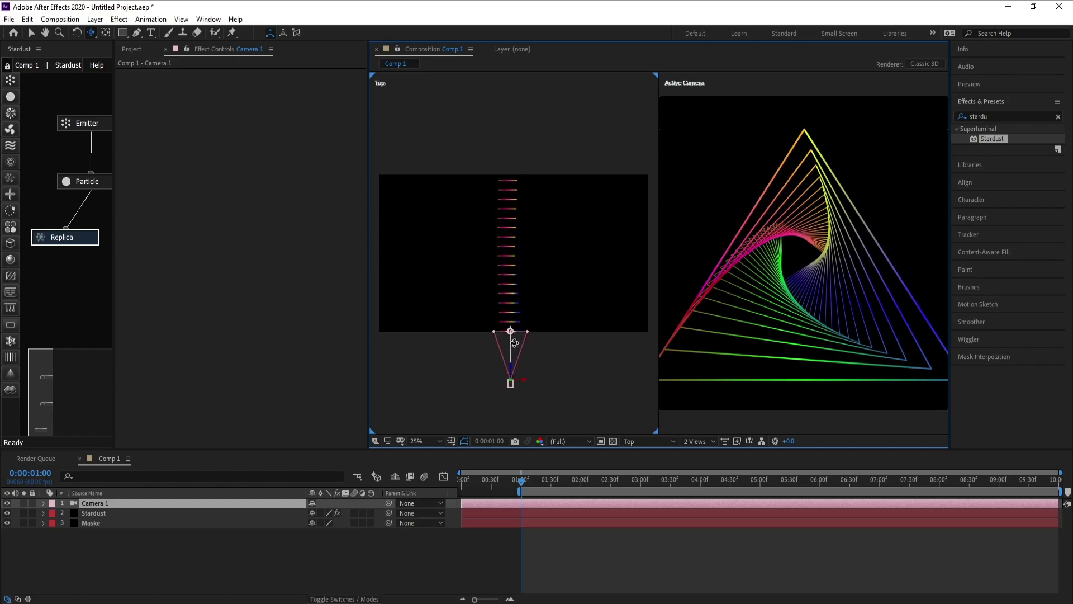
# Set a Camera 1 Position keyframe at 1 second with the camera moved closer to the tunnel
pyautogui.click(106, 508)
pyautogui.press('p')
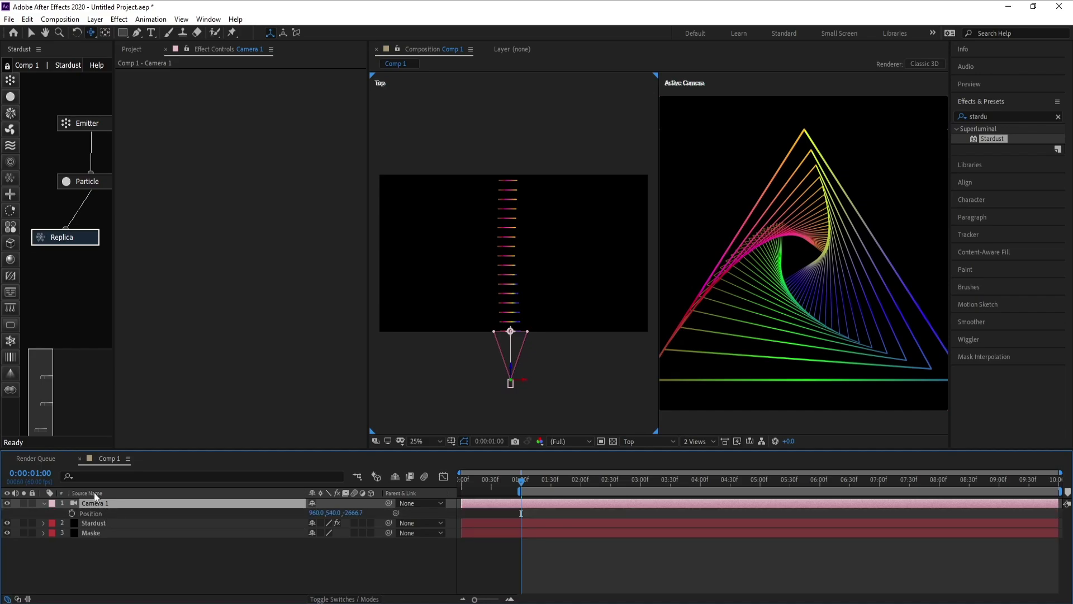
pyautogui.click(66, 511)
pyautogui.click(71, 513)
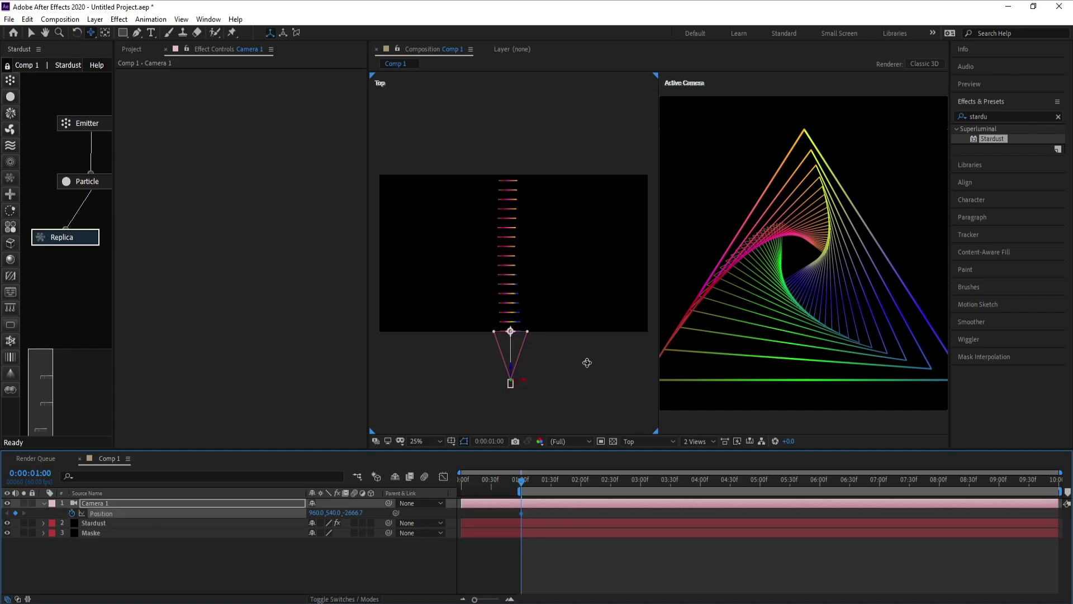
pyautogui.click(31, 33)
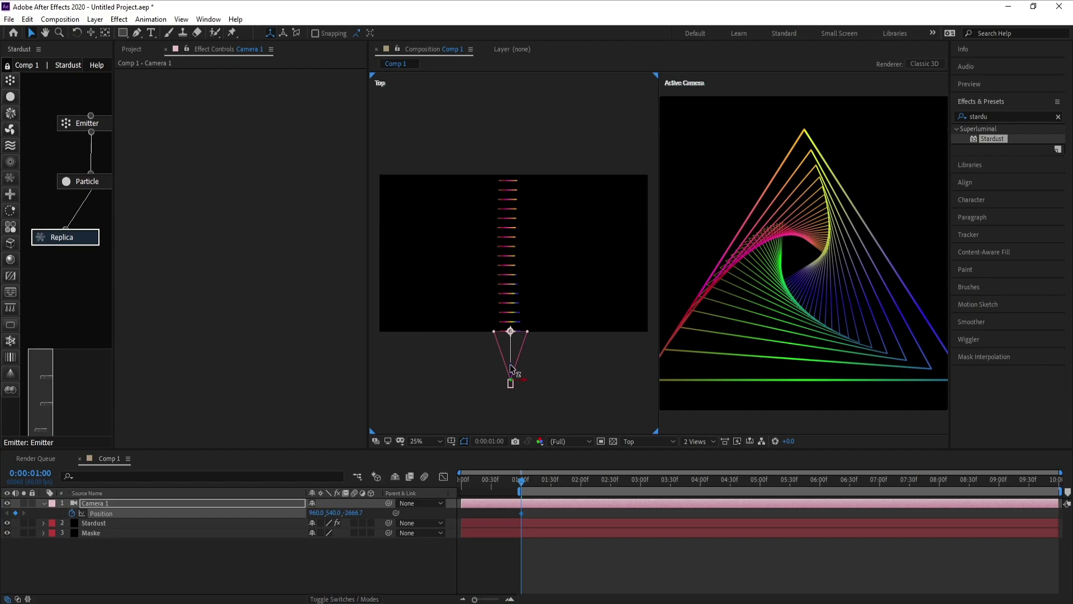
pyautogui.moveTo(511, 367); pyautogui.dragTo(511, 350)
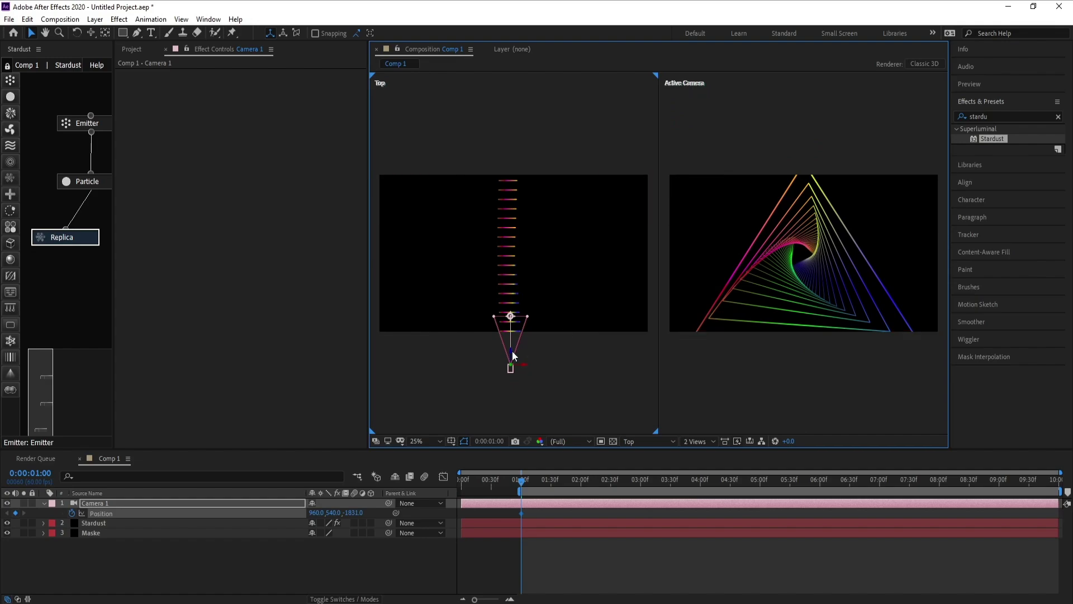
pyautogui.moveTo(512, 351); pyautogui.dragTo(514, 323)
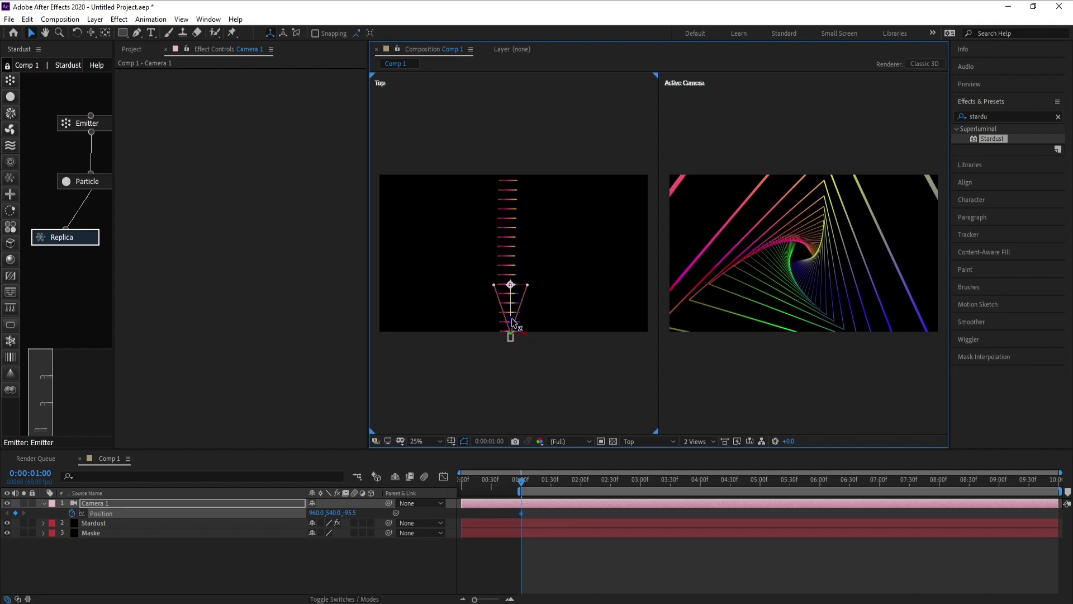
# End the work area at 5 seconds, push the camera deep into the tunnel there, and preview
pyautogui.click(463, 600)
pyautogui.click(762, 481)
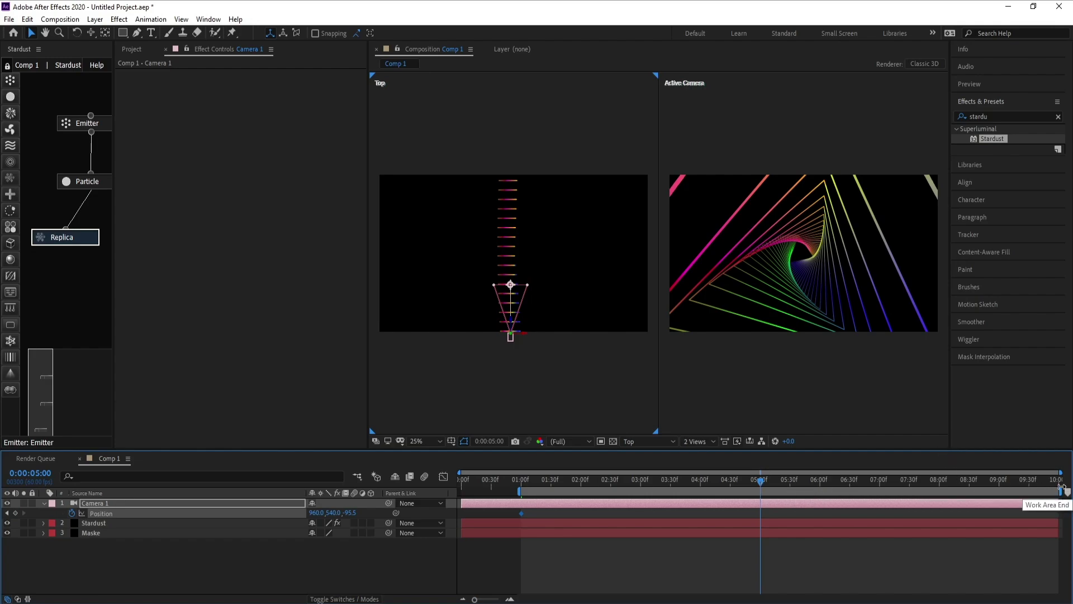
pyautogui.moveTo(1061, 491); pyautogui.dragTo(792, 492)
pyautogui.press('n')
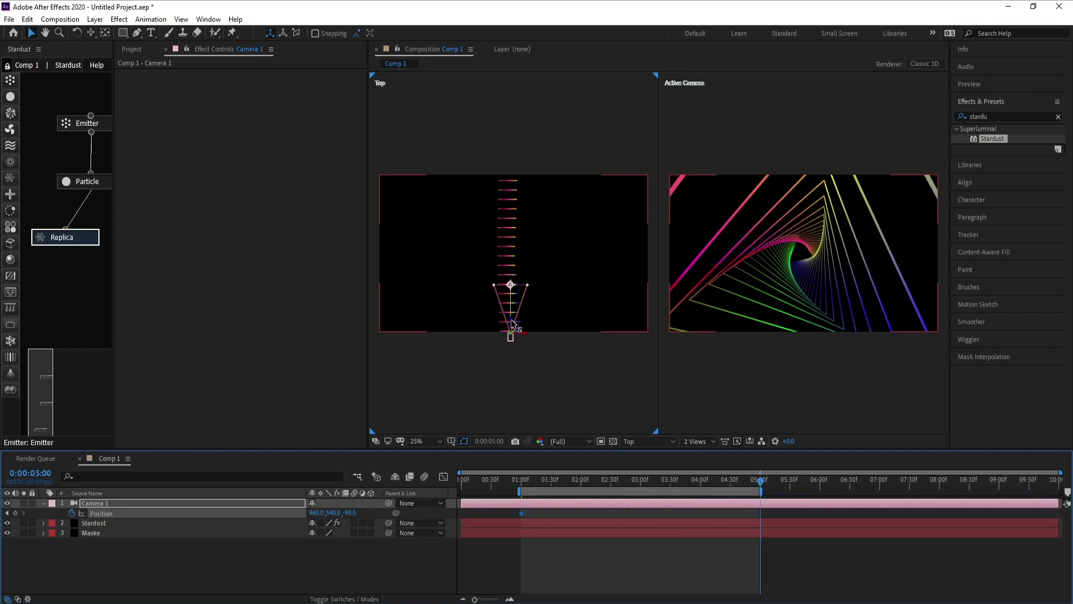
pyautogui.moveTo(513, 324); pyautogui.dragTo(512, 238)
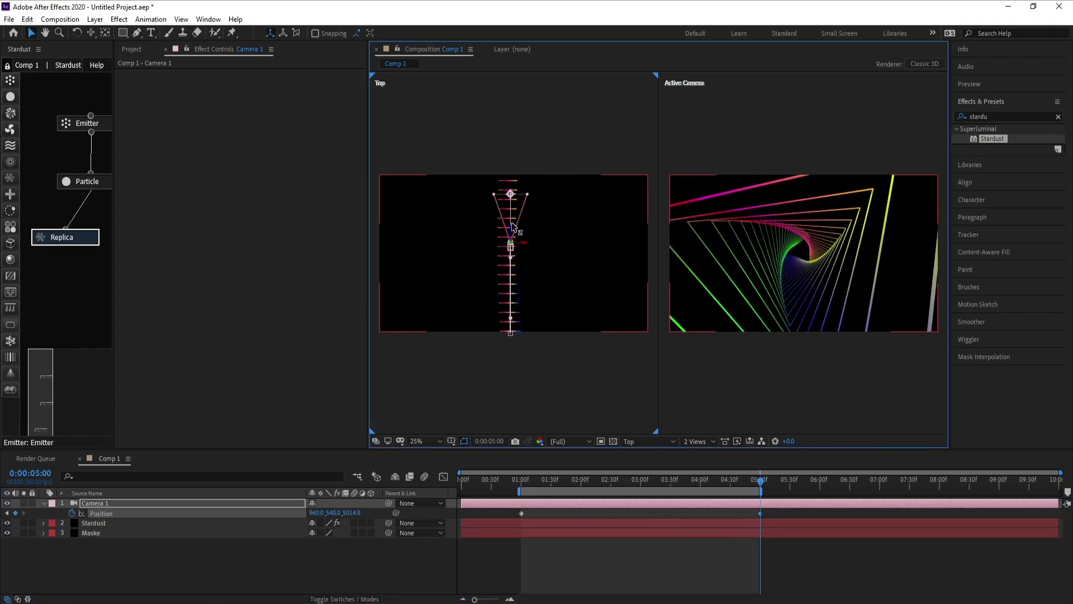
pyautogui.moveTo(512, 223); pyautogui.dragTo(511, 193)
pyautogui.click(605, 480)
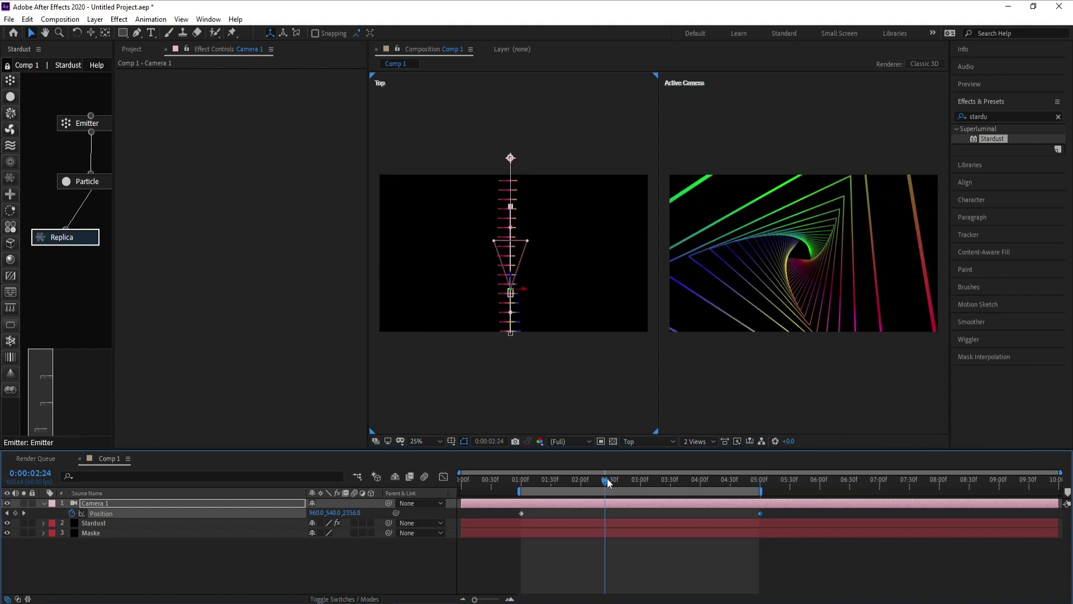
pyautogui.press('space')
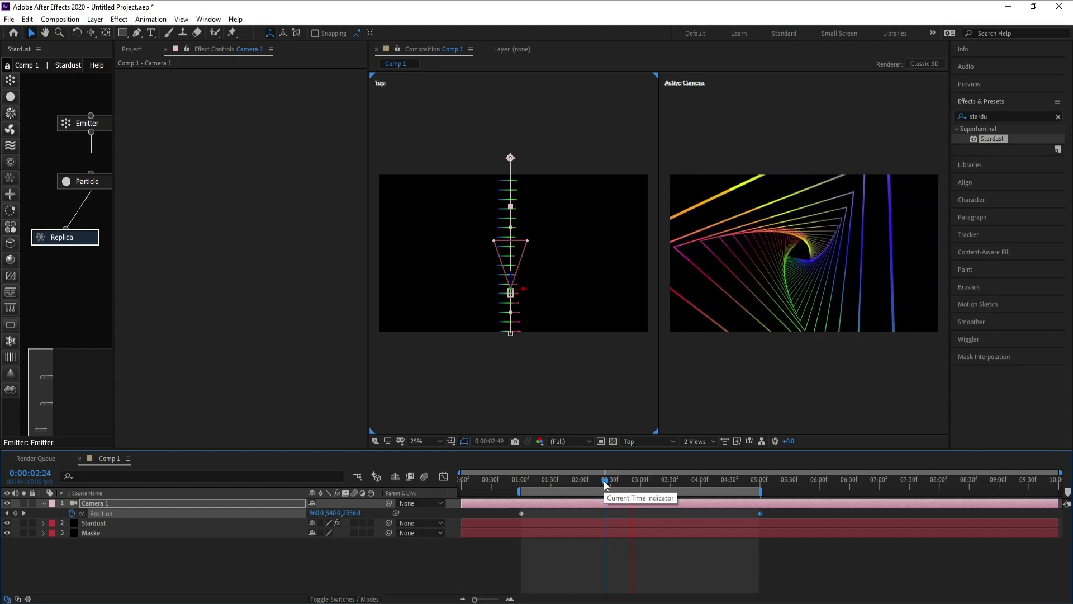
pyautogui.click(760, 482)
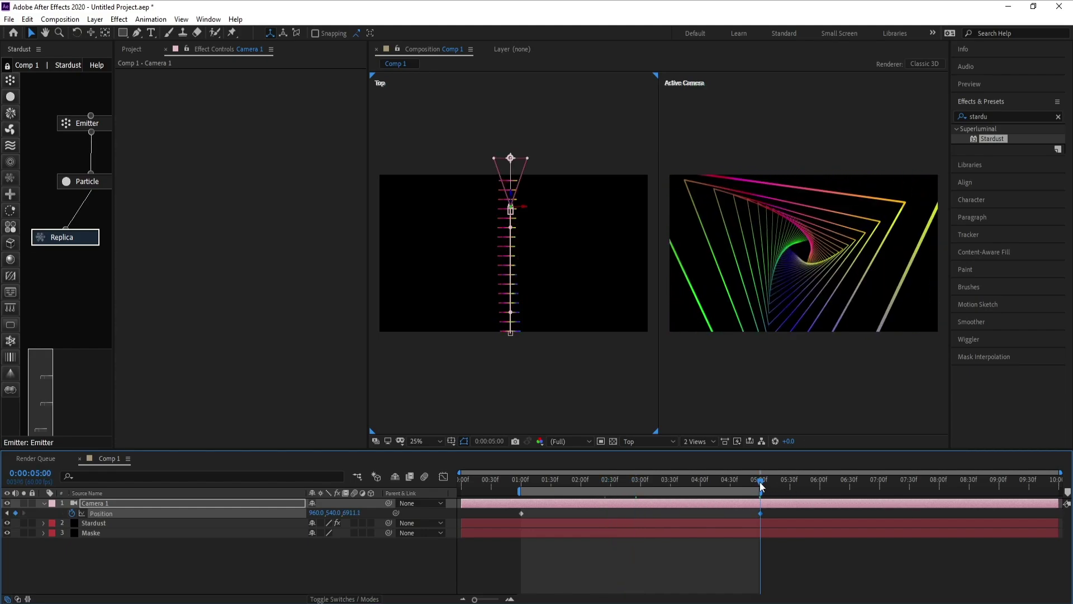
pyautogui.click(163, 503)
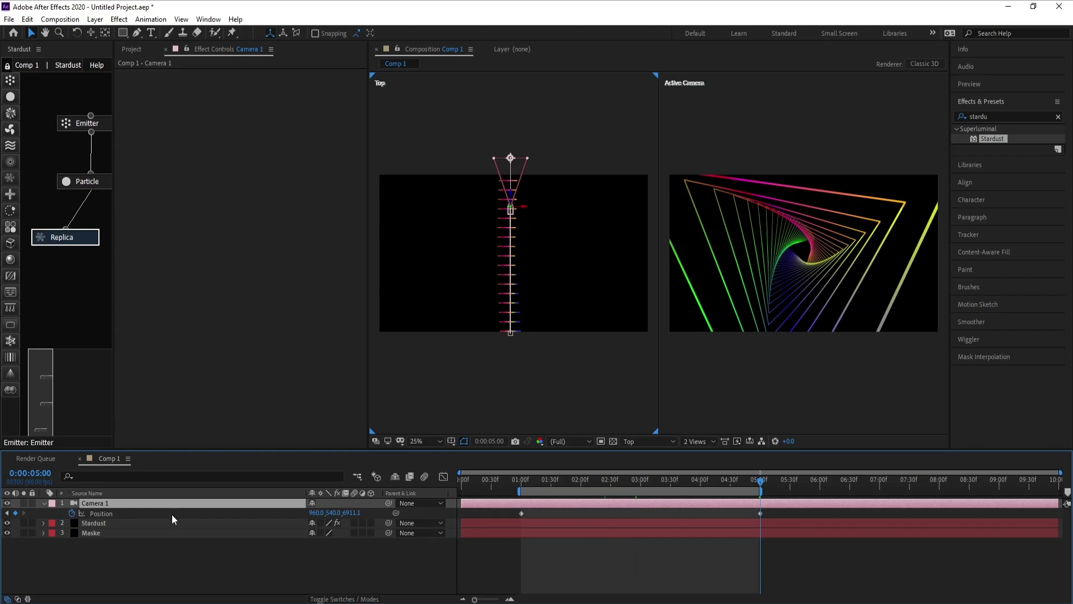
# Keyframe Camera 1's Z Rotation from 0° at 1 second to 180° at 5 seconds
pyautogui.hotkey('shift', 'r')
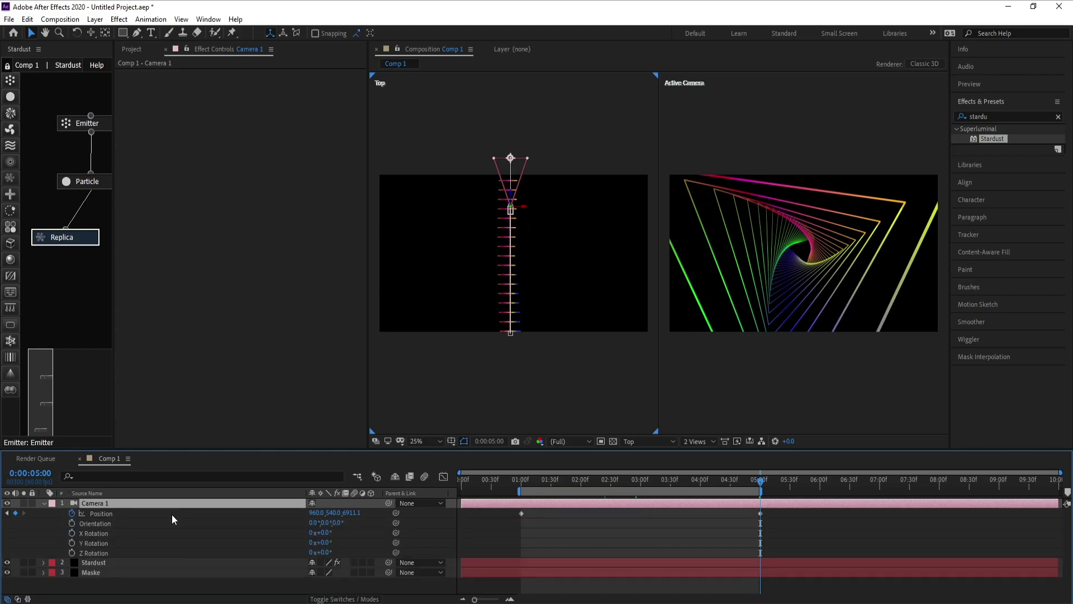
pyautogui.click(71, 553)
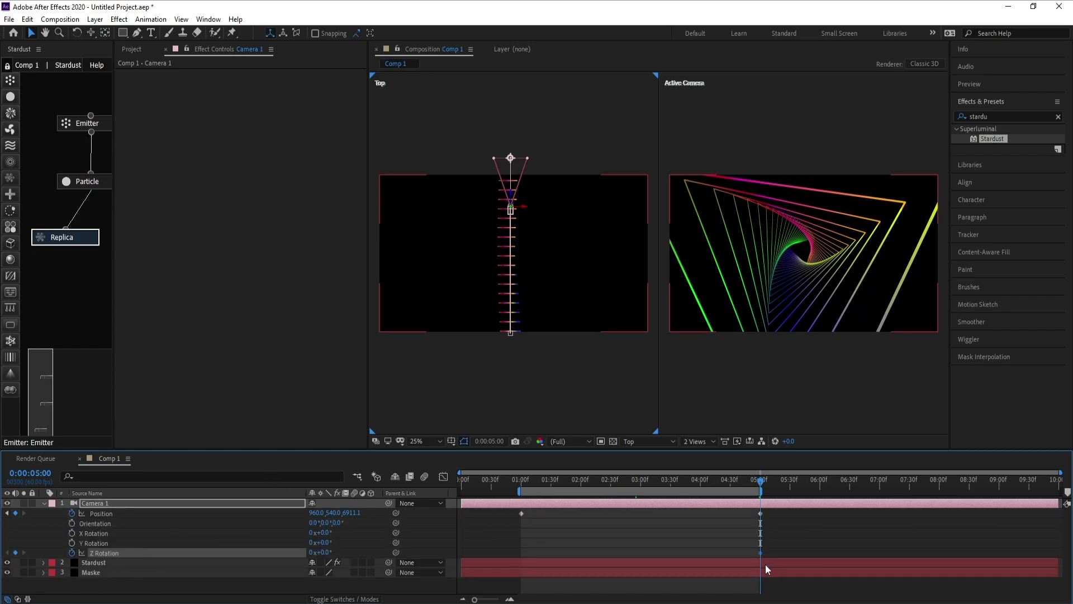
pyautogui.moveTo(761, 553); pyautogui.dragTo(522, 555)
pyautogui.click(326, 552)
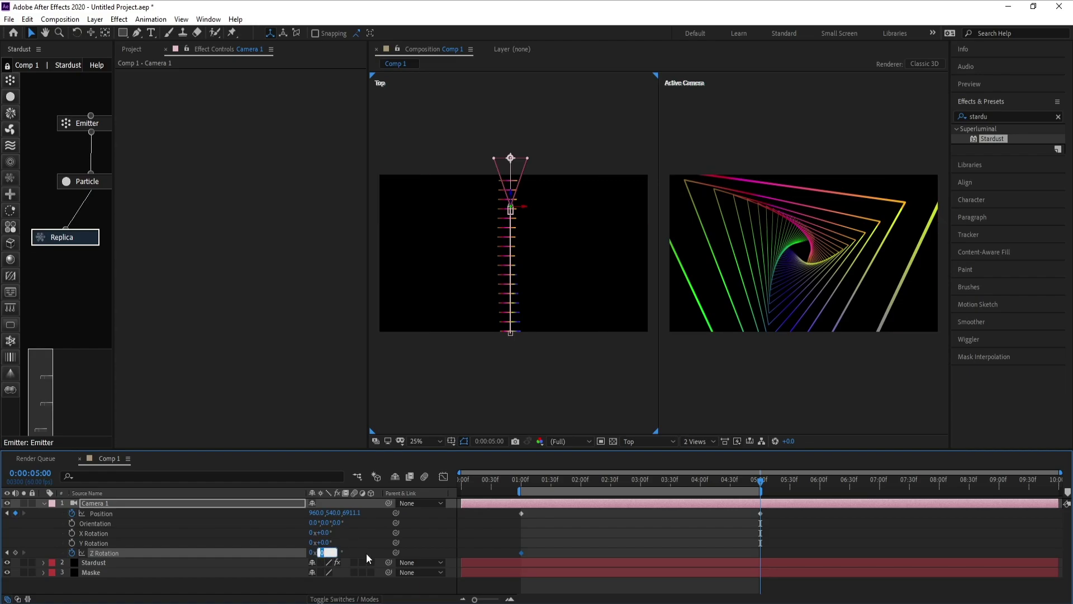
pyautogui.write('18')
pyautogui.press('Return')
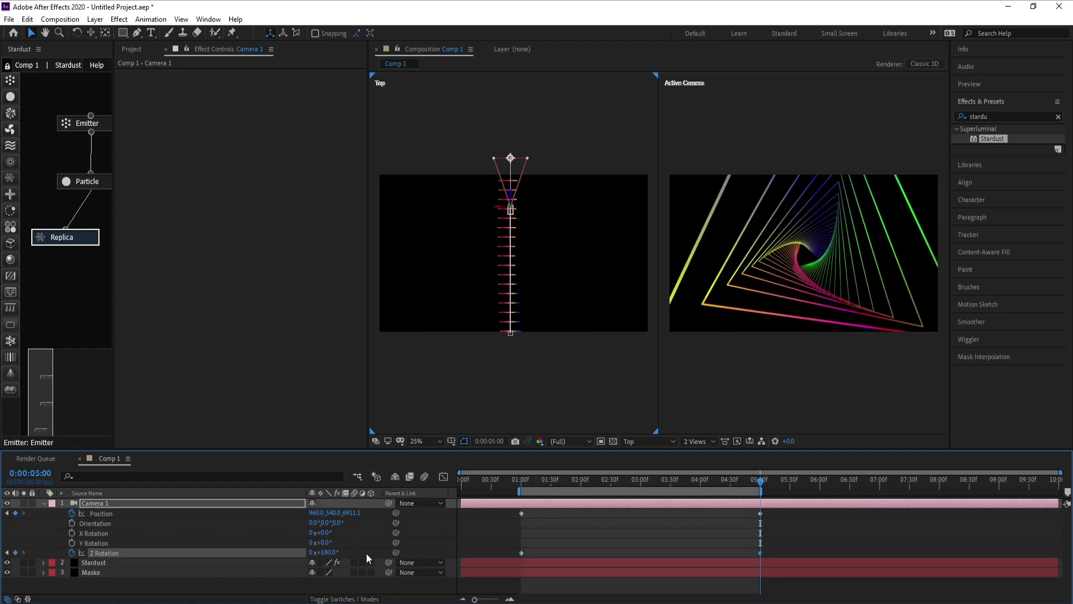
# Switch the viewer to 1 View and preview the rolling fly-through
pyautogui.click(704, 438)
pyautogui.click(703, 457)
pyautogui.scroll(2, 790, 284)
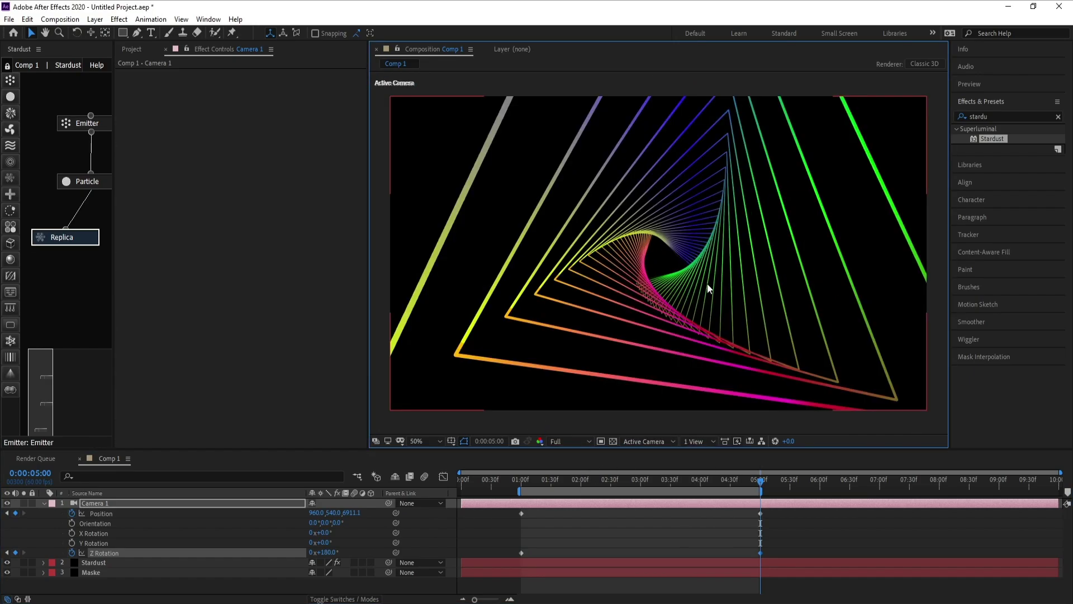
pyautogui.click(566, 481)
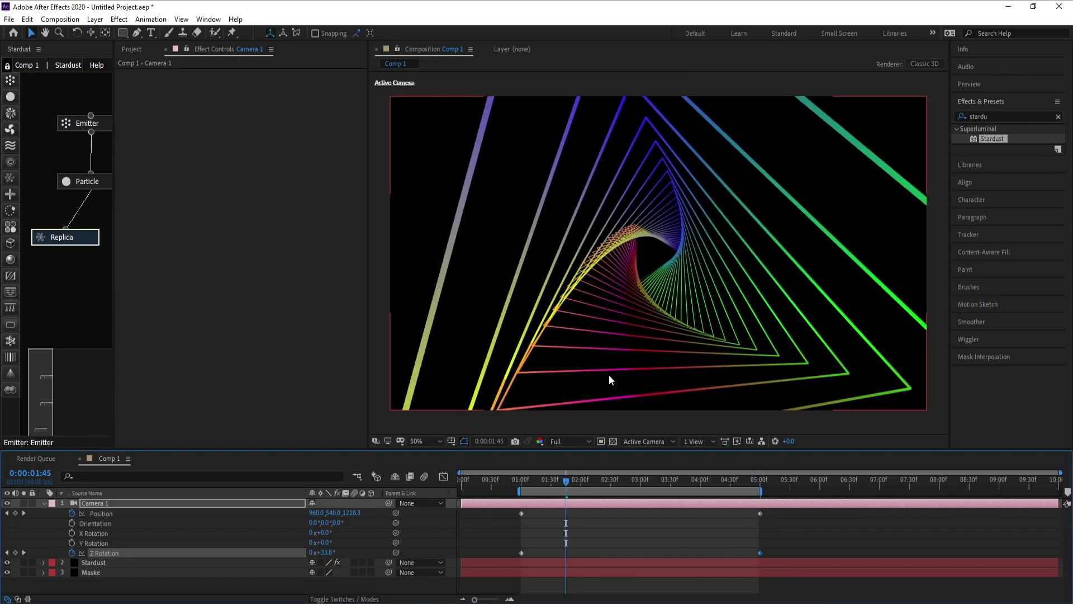
pyautogui.scroll(-2, 609, 376)
pyautogui.press('space')
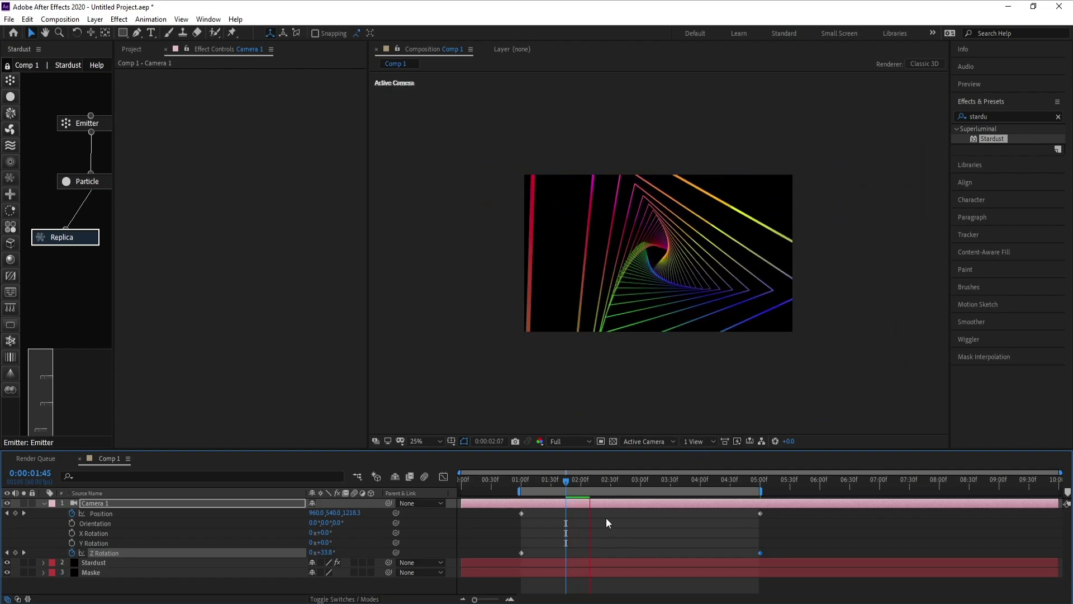
pyautogui.click(566, 483)
pyautogui.press('space')
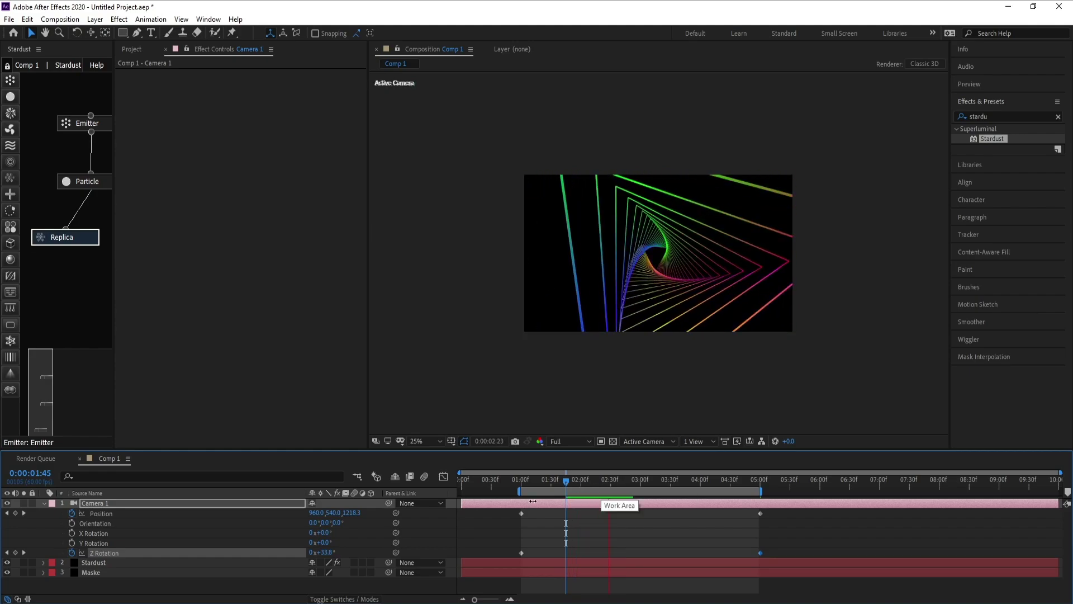
# Stop the preview and add a new adjustment layer on top
pyautogui.press('space')
pyautogui.click(95, 19)
pyautogui.moveTo(111, 35)
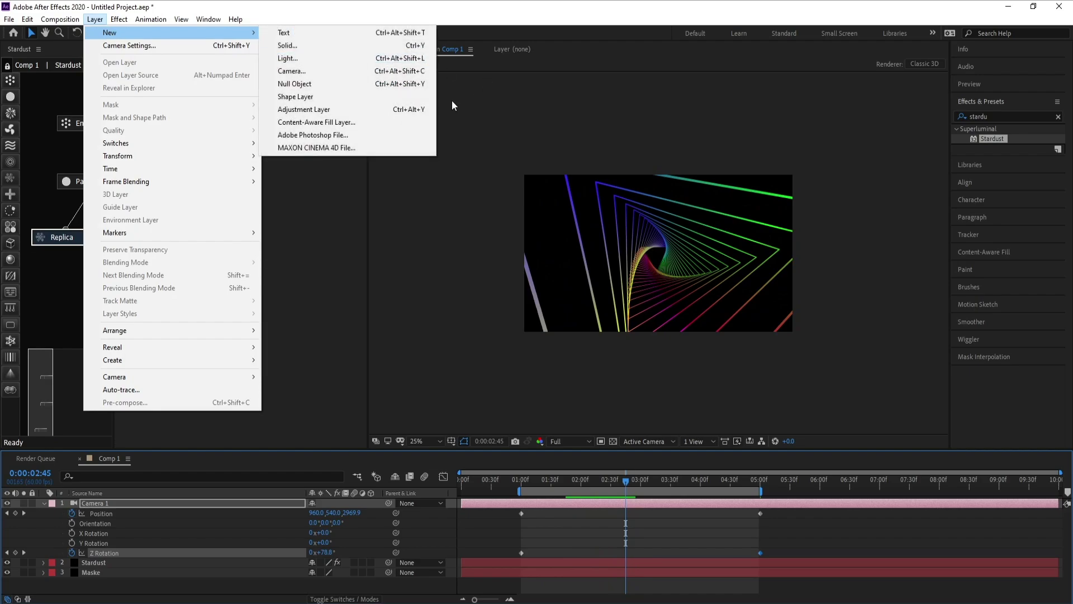
pyautogui.click(377, 110)
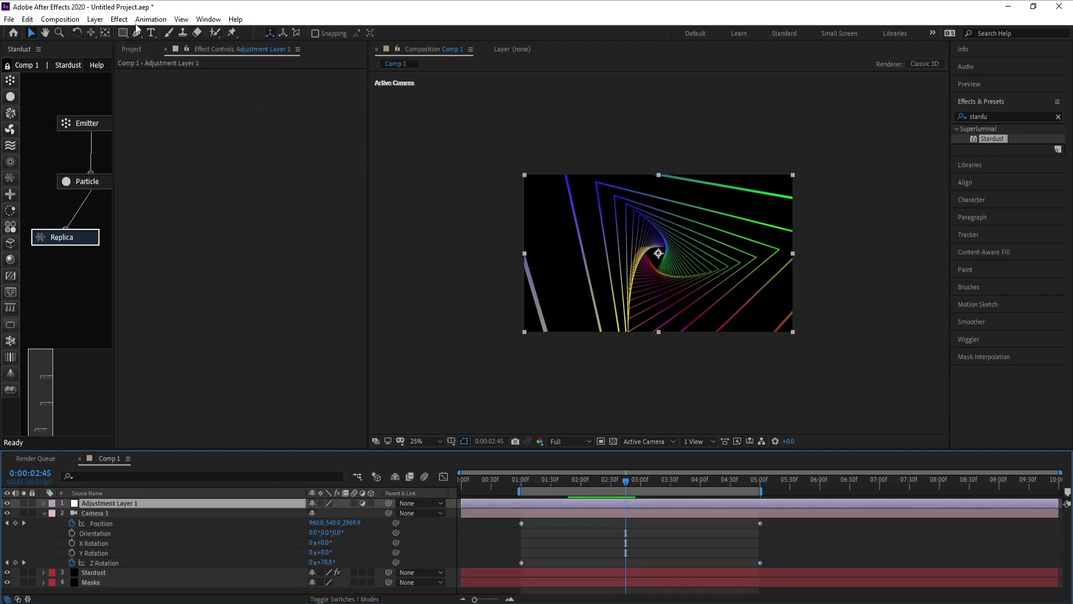
# Apply Stylize > Glow to Adjustment Layer 1 and preview the glowing tunnel
pyautogui.click(120, 19)
pyautogui.moveTo(301, 65)
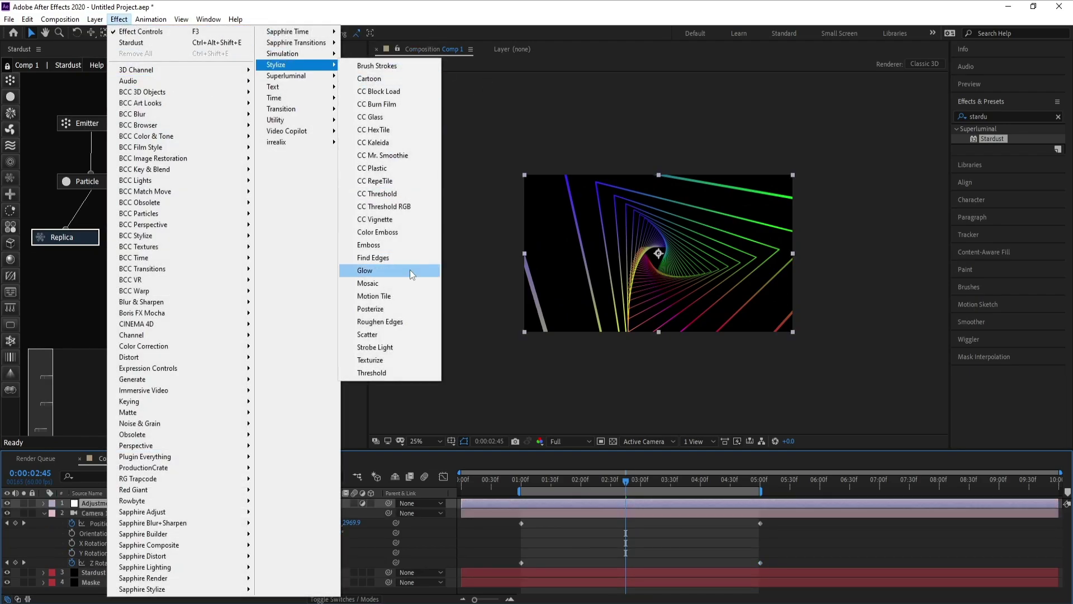
pyautogui.click(412, 274)
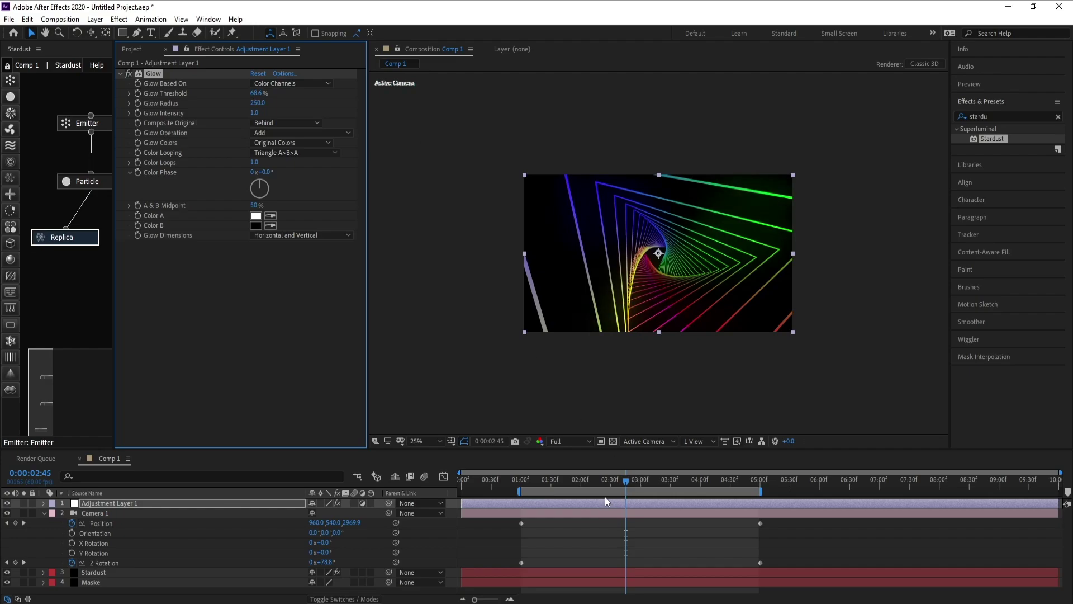
pyautogui.press('space')
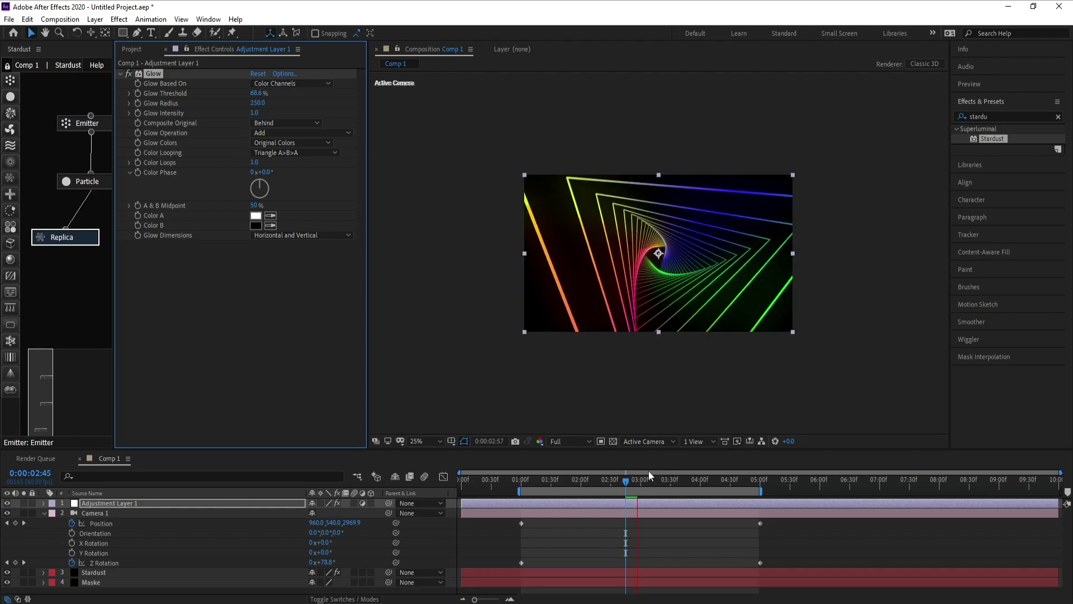